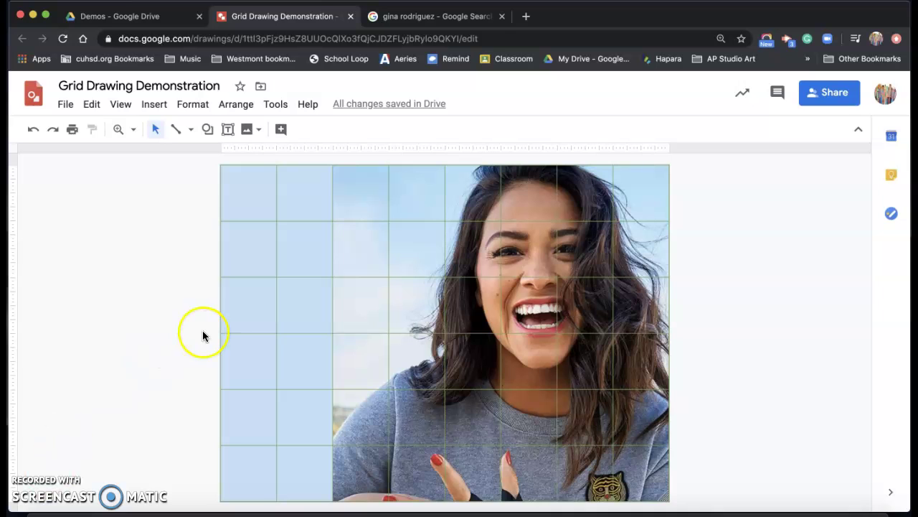
# Return to the Google Images results and bring up the Save Image As options for the smiling portrait preview.
pyautogui.click(413, 16)
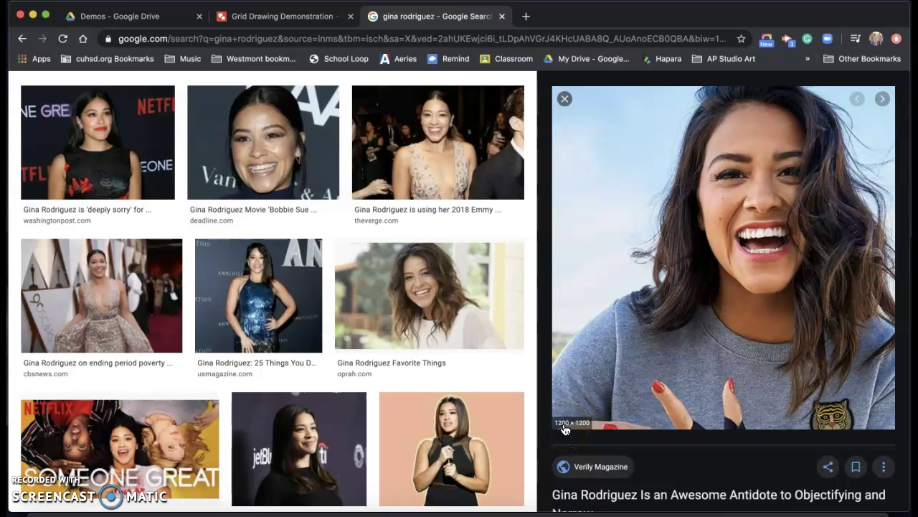
pyautogui.rightClick(618, 238)
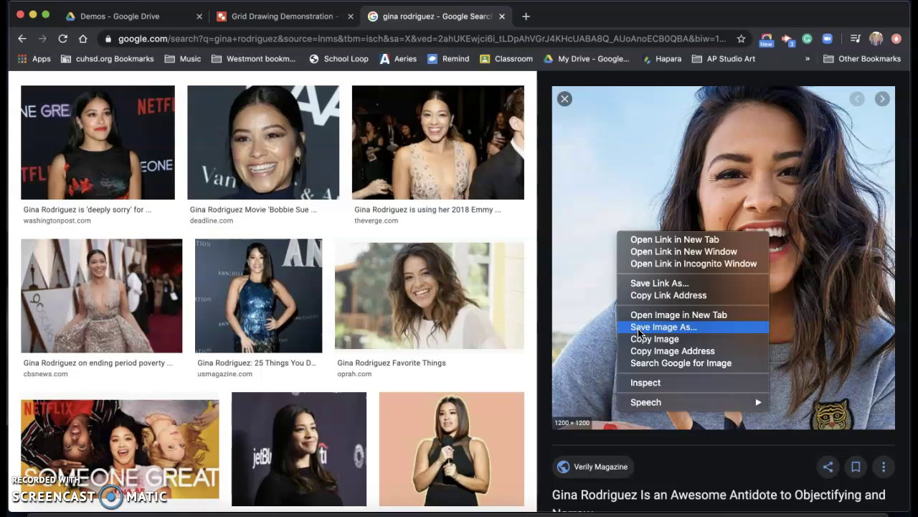
# In the Drive Demos folder, create a new Google Drawings file via New > More.
pyautogui.click(147, 20)
pyautogui.click(147, 19)
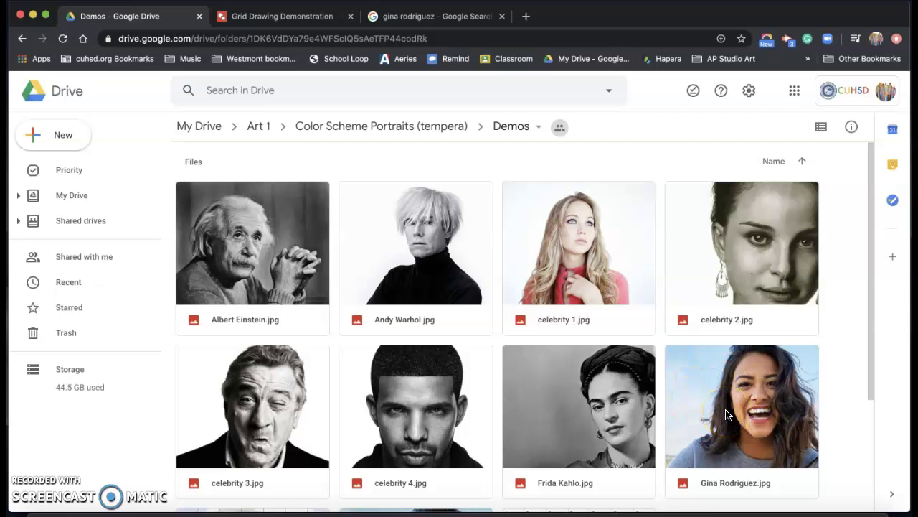
pyautogui.scroll(-2, 681, 366)
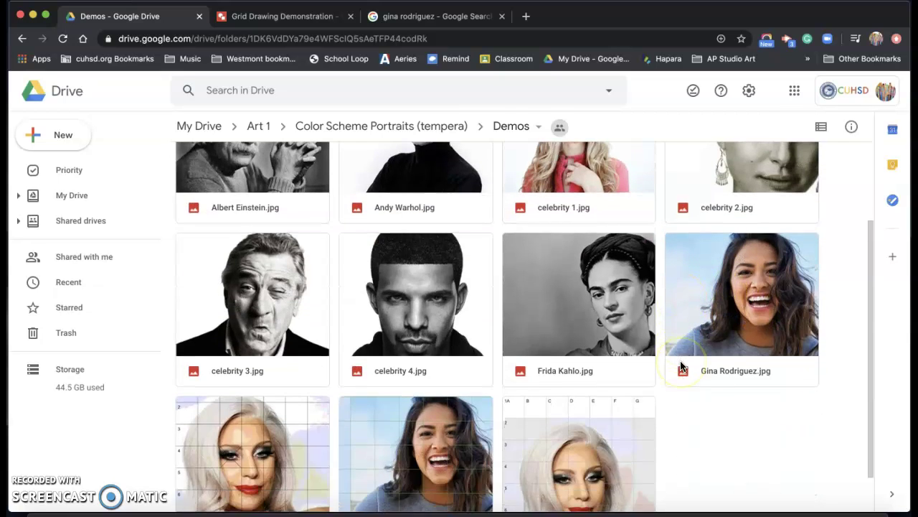
pyautogui.scroll(2, 682, 366)
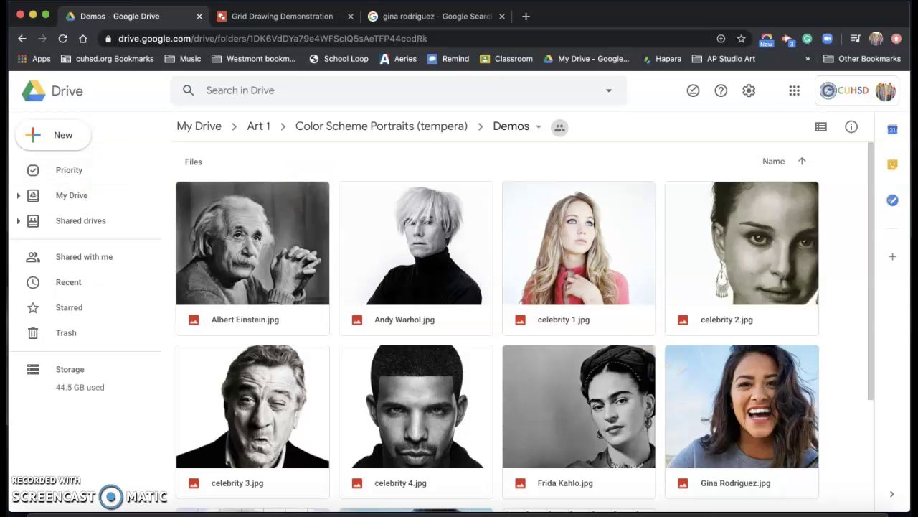
pyautogui.click(44, 136)
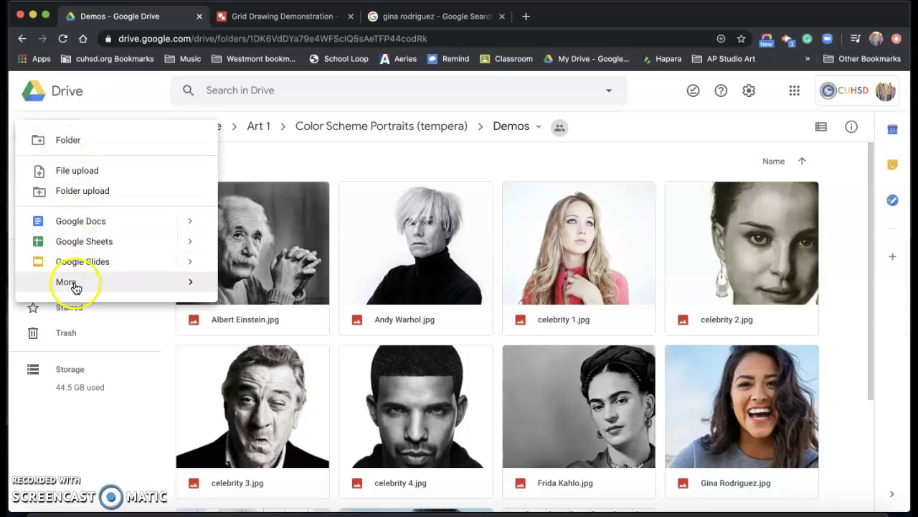
pyautogui.moveTo(74, 286)
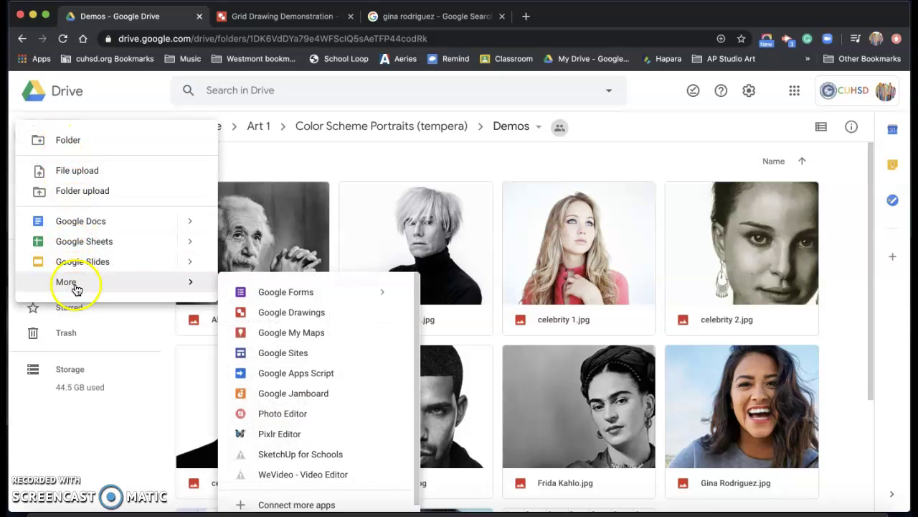
pyautogui.click(269, 316)
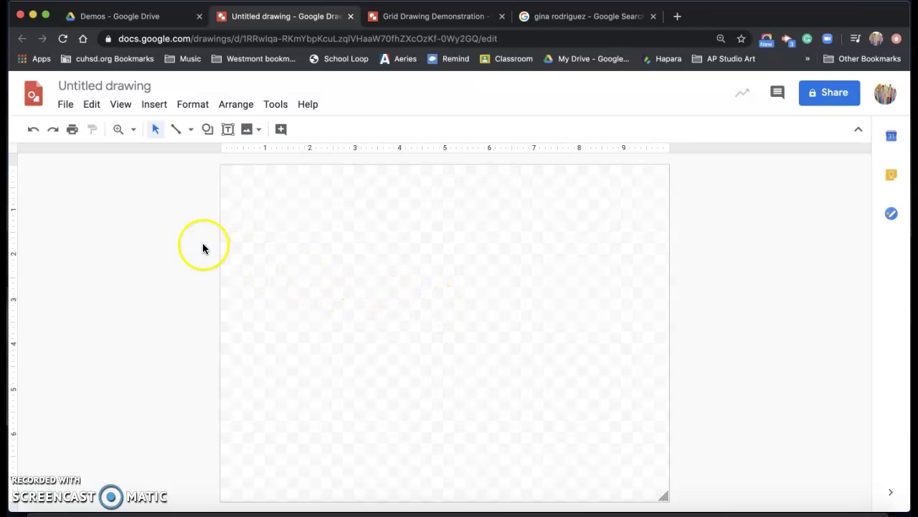
# Set Page setup to a Custom size of 8 inches wide by 10 inches high and apply it.
pyautogui.click(63, 108)
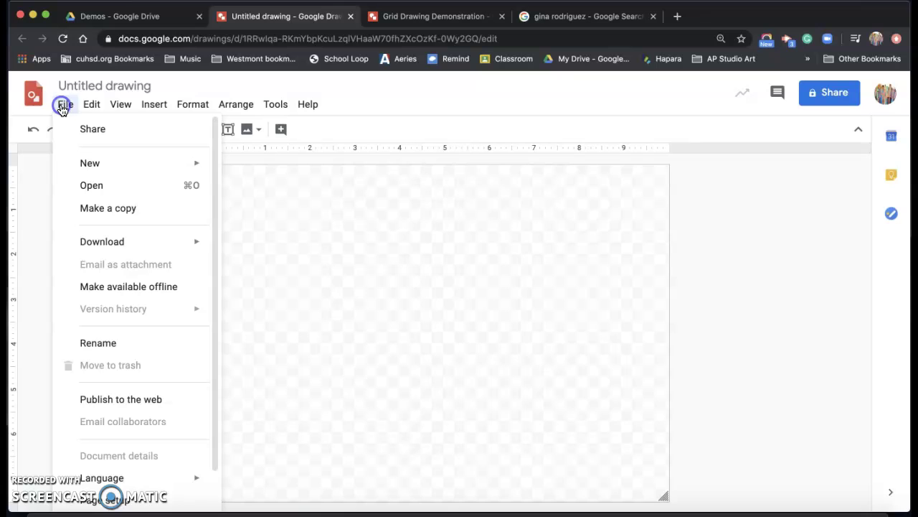
pyautogui.scroll(-1, 104, 336)
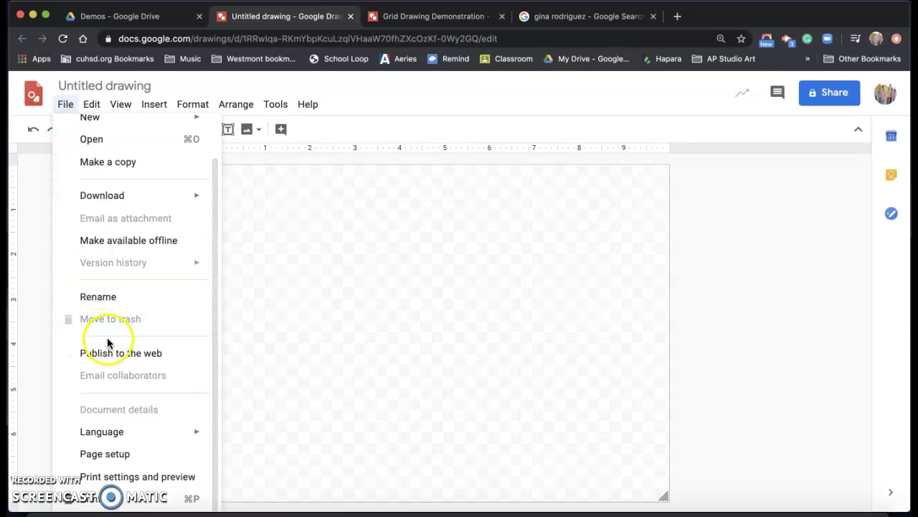
pyautogui.click(139, 459)
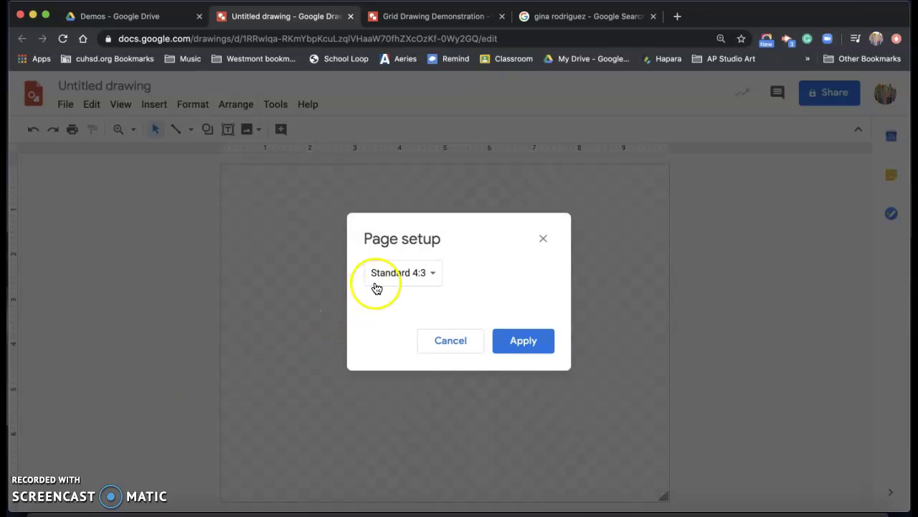
pyautogui.click(378, 277)
pyautogui.click(385, 346)
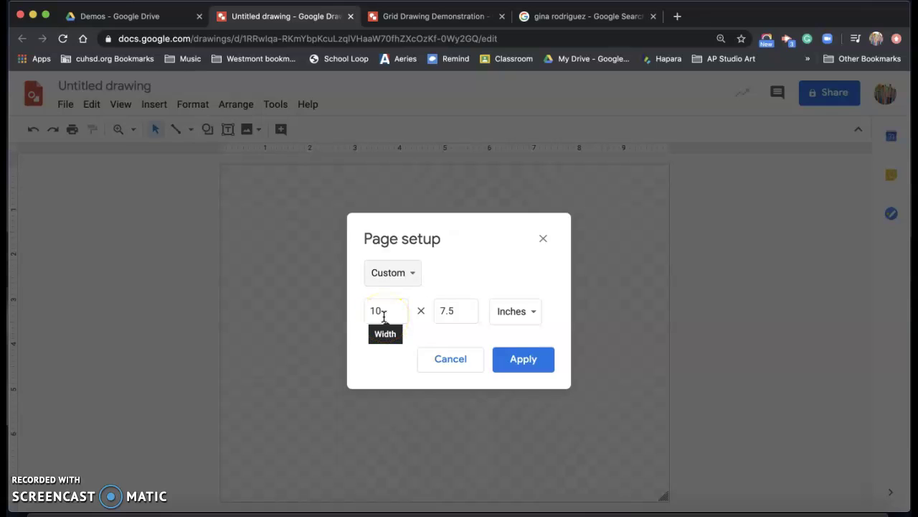
pyautogui.moveTo(384, 313); pyautogui.dragTo(366, 313)
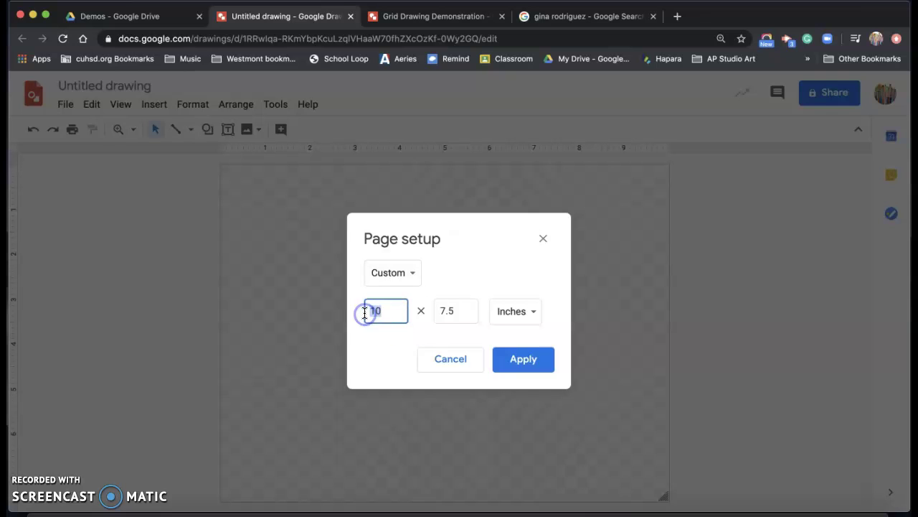
pyautogui.write('8')
pyautogui.moveTo(463, 311); pyautogui.dragTo(427, 312)
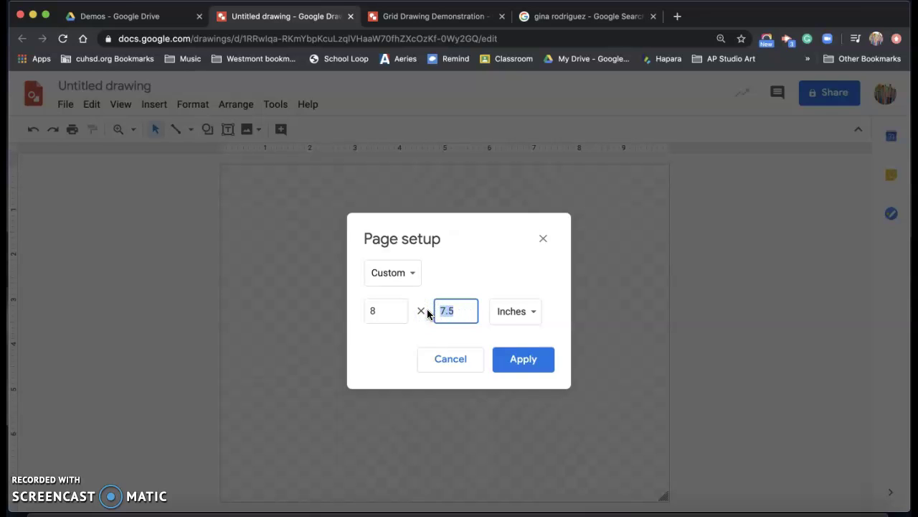
pyautogui.write('10')
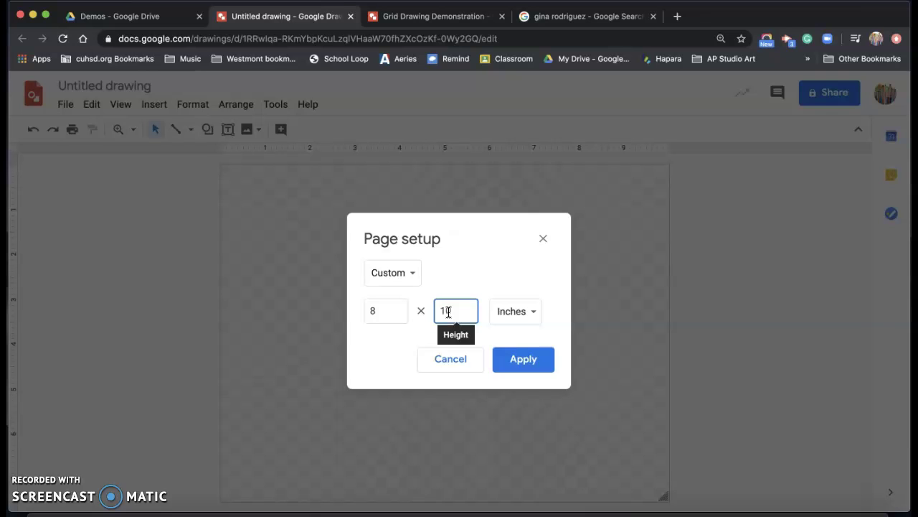
pyautogui.click(559, 18)
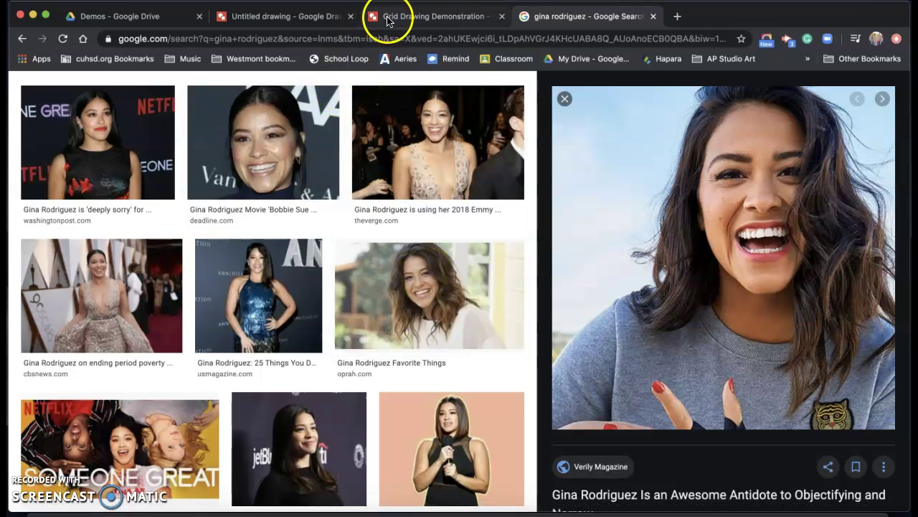
pyautogui.click(278, 17)
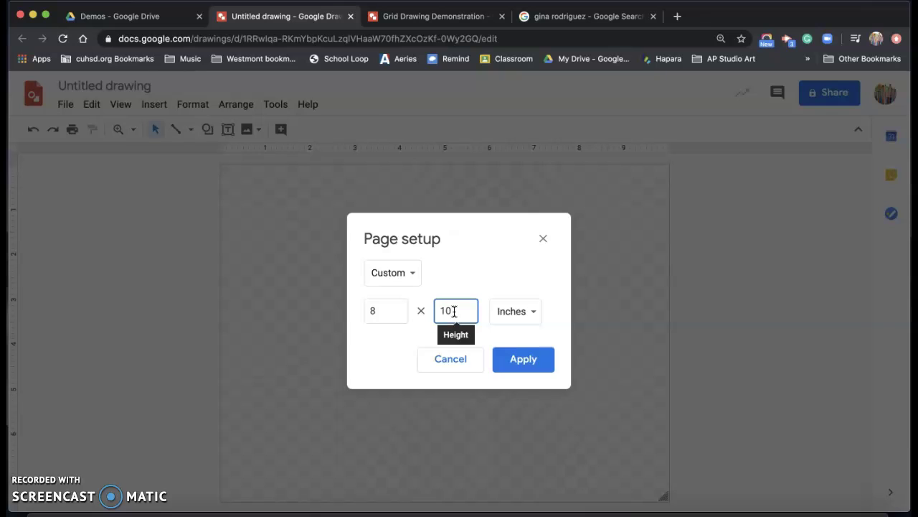
pyautogui.click(510, 362)
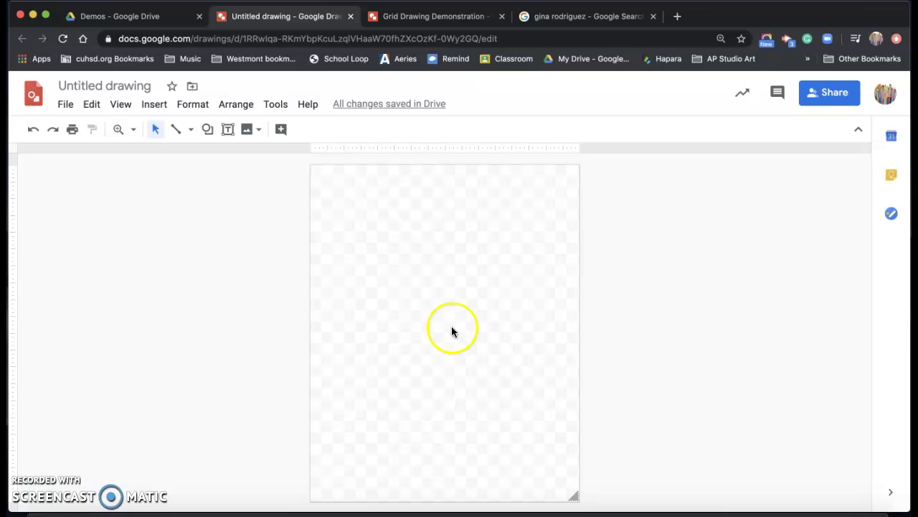
# Insert a table of 8 columns by 10 rows onto the drawing page.
pyautogui.click(153, 105)
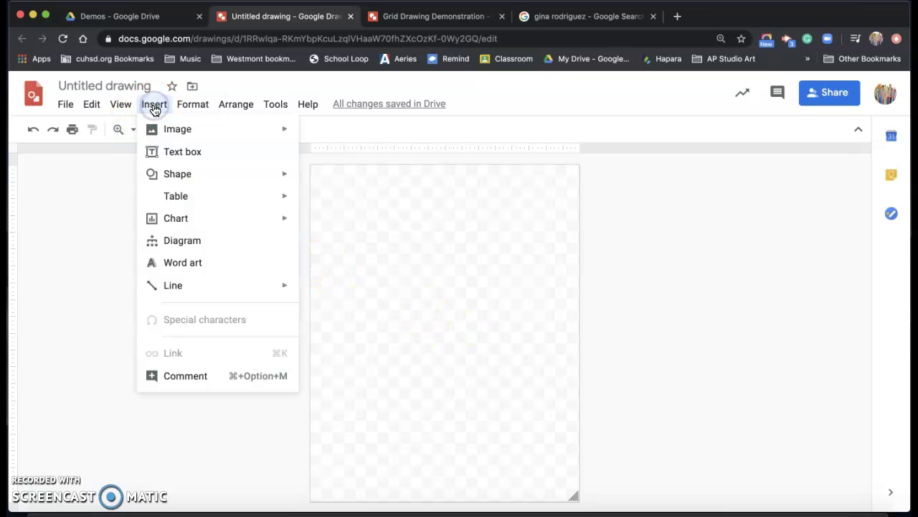
pyautogui.moveTo(191, 205)
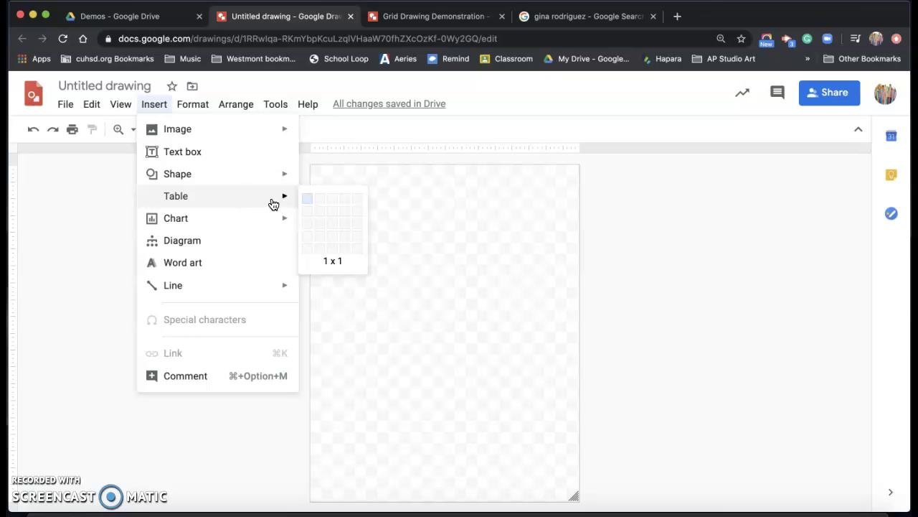
pyautogui.click(300, 200)
pyautogui.moveTo(302, 198); pyautogui.dragTo(397, 312)
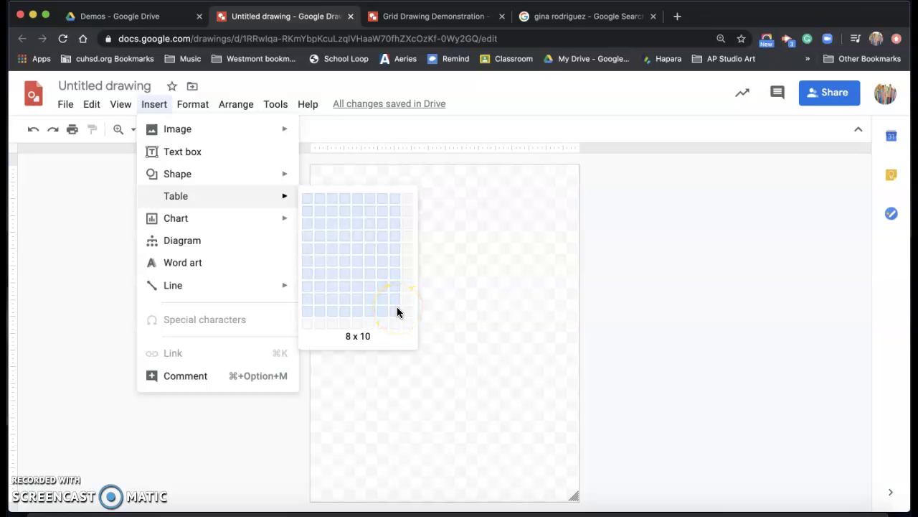
pyautogui.click(397, 312)
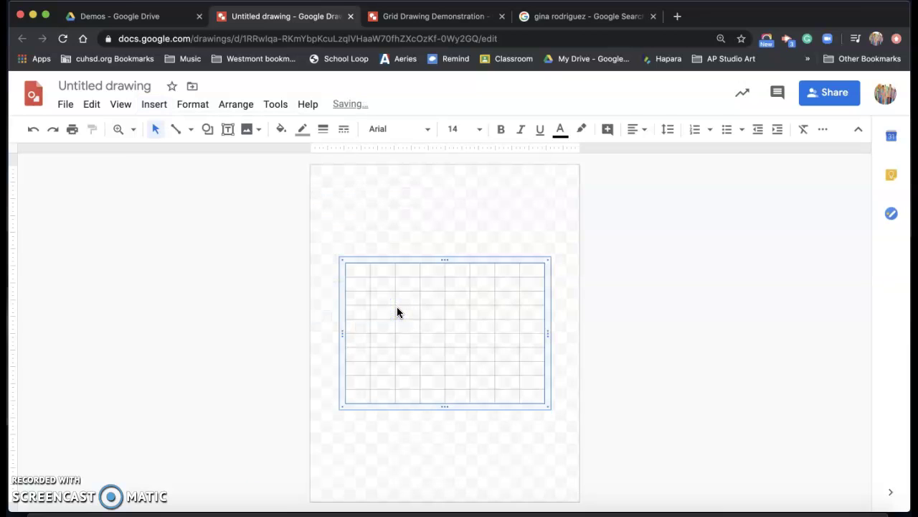
pyautogui.click(356, 277)
pyautogui.click(340, 260)
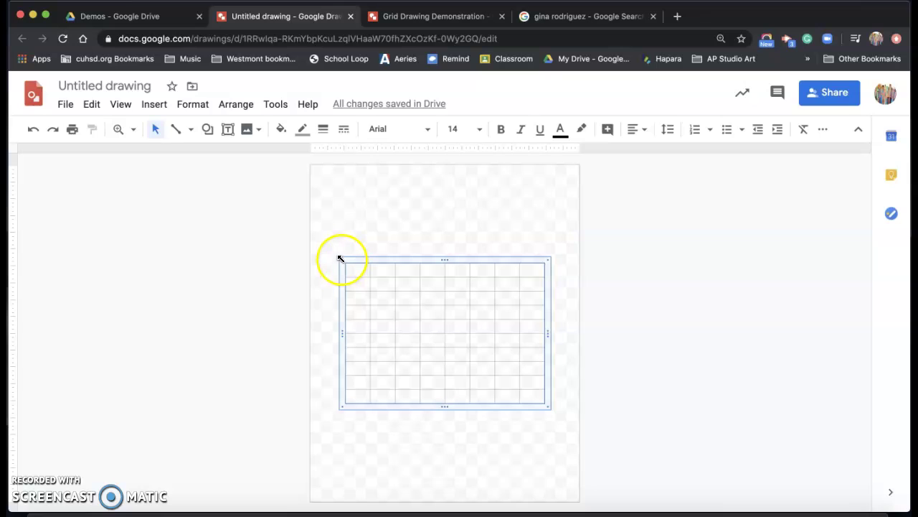
pyautogui.moveTo(340, 260); pyautogui.dragTo(308, 166)
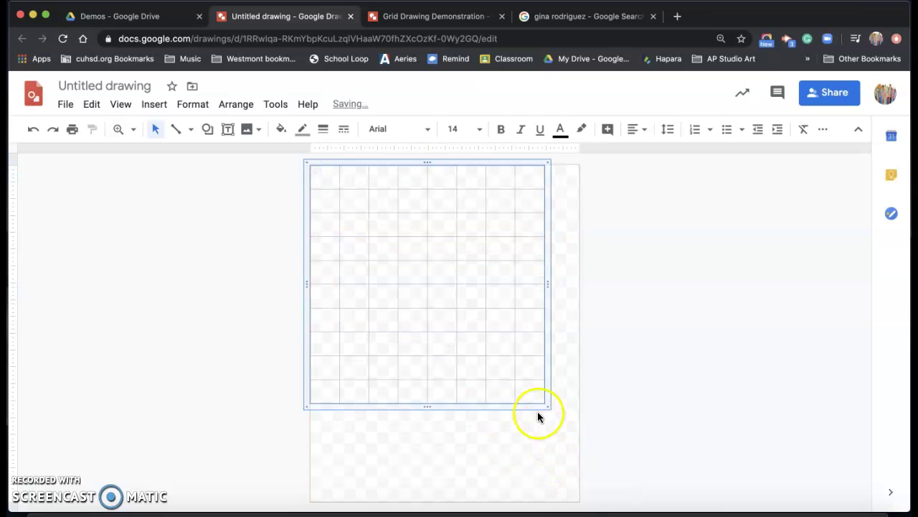
pyautogui.moveTo(549, 406); pyautogui.dragTo(580, 497)
pyautogui.moveTo(444, 501)
pyautogui.mouseDown()
pyautogui.moveTo(445, 461)
pyautogui.moveTo(445, 502)
pyautogui.mouseUp()
pyautogui.moveTo(306, 332)
pyautogui.mouseDown()
pyautogui.moveTo(328, 331)
pyautogui.moveTo(310, 332)
pyautogui.mouseUp()
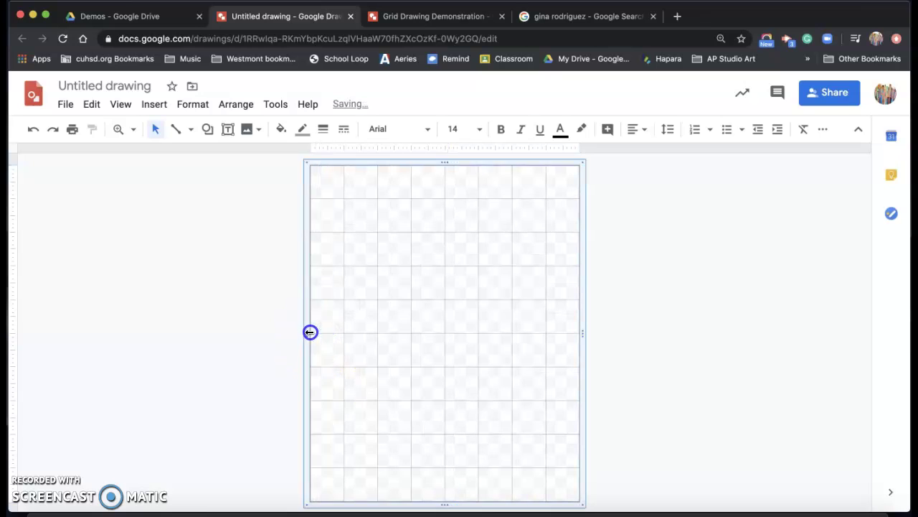
pyautogui.click(672, 269)
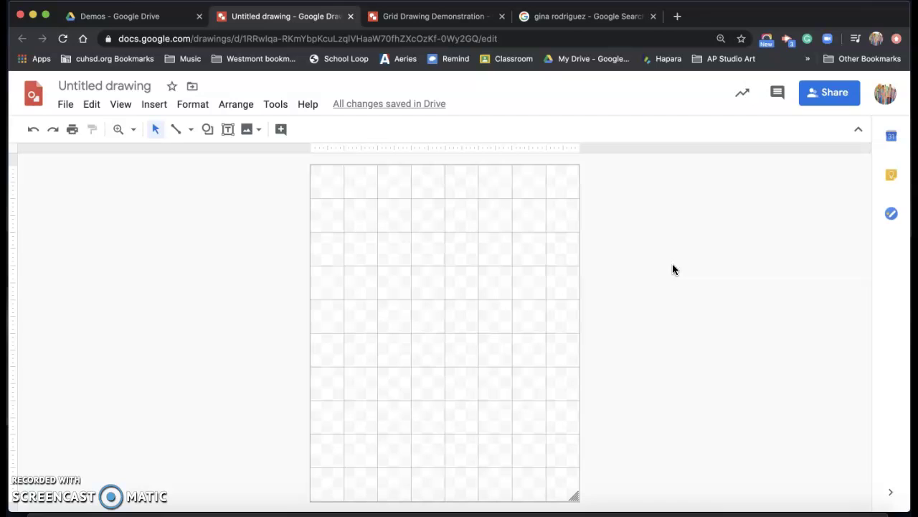
pyautogui.click(569, 182)
pyautogui.moveTo(449, 161)
pyautogui.mouseDown()
pyautogui.moveTo(447, 169)
pyautogui.moveTo(446, 159)
pyautogui.mouseUp()
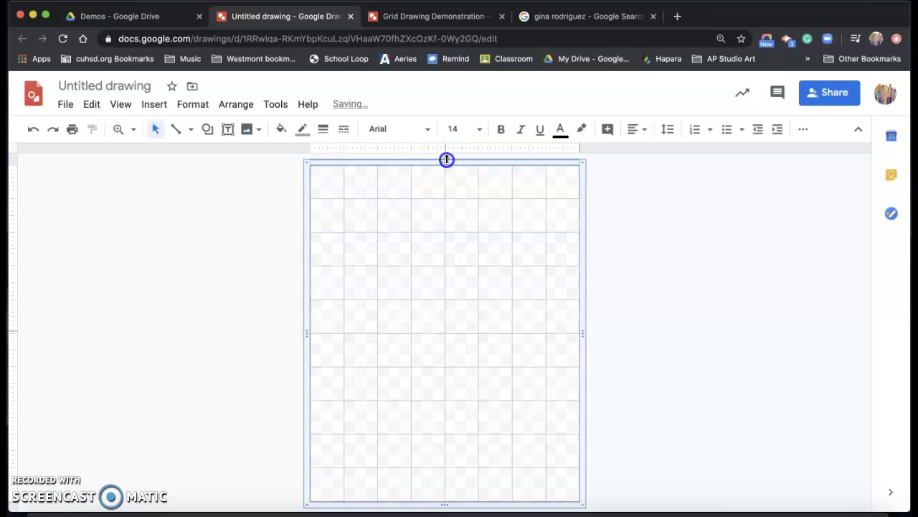
pyautogui.click(632, 230)
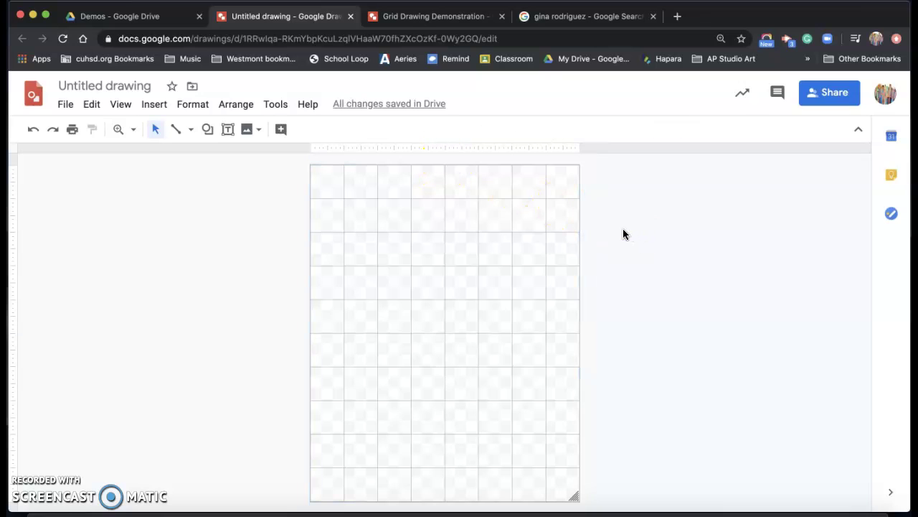
pyautogui.click(516, 166)
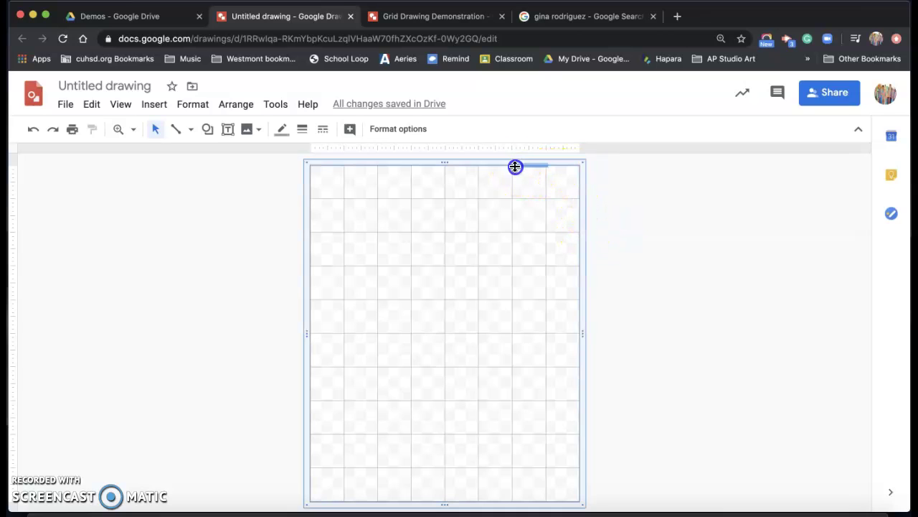
pyautogui.click(445, 160)
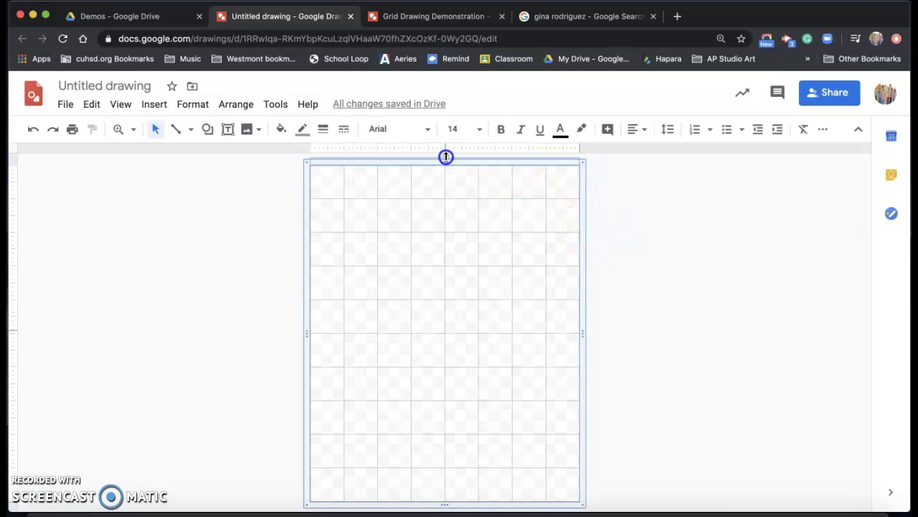
pyautogui.moveTo(445, 160); pyautogui.dragTo(446, 163)
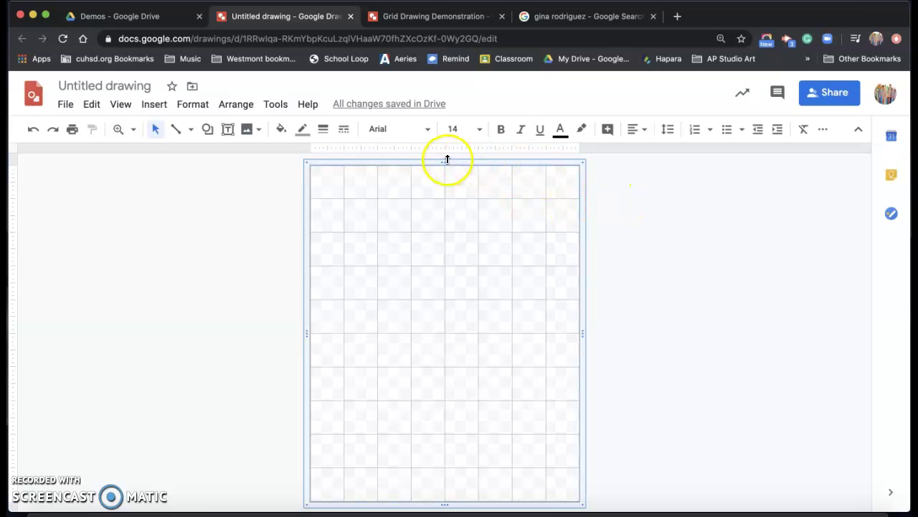
pyautogui.click(602, 194)
pyautogui.click(570, 195)
pyautogui.click(175, 322)
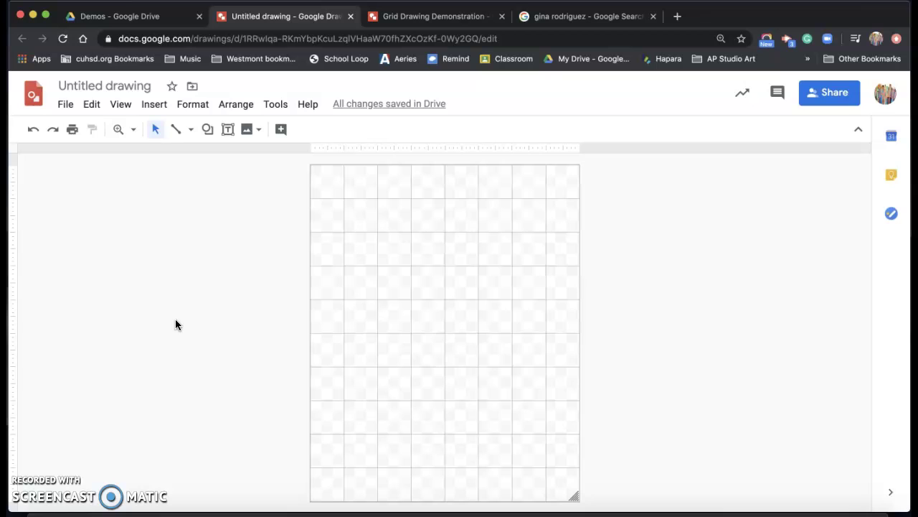
# Insert the smiling portrait photo from Google Drive onto the page.
pyautogui.click(154, 104)
pyautogui.moveTo(272, 132)
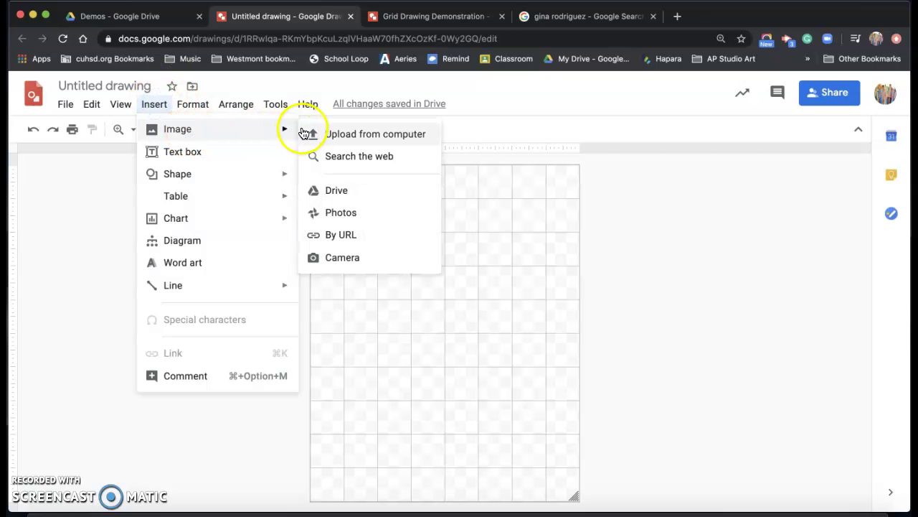
pyautogui.click(338, 190)
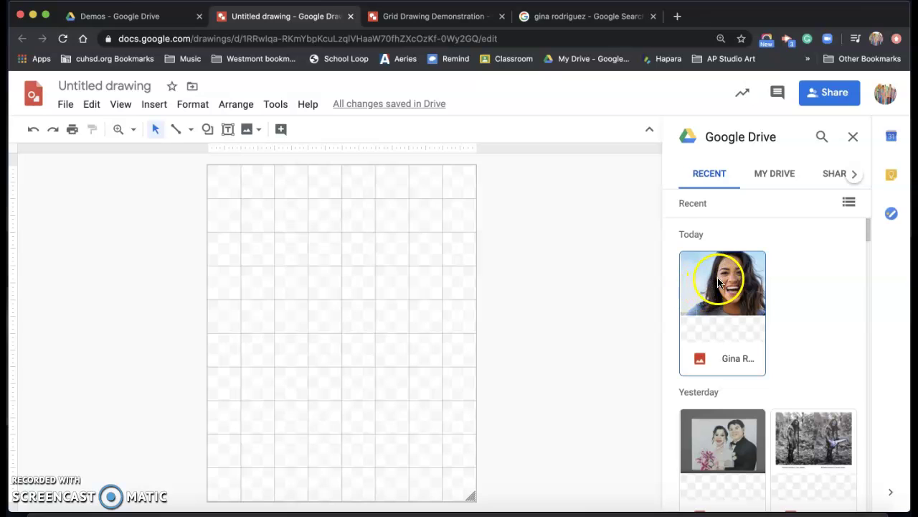
pyautogui.click(720, 274)
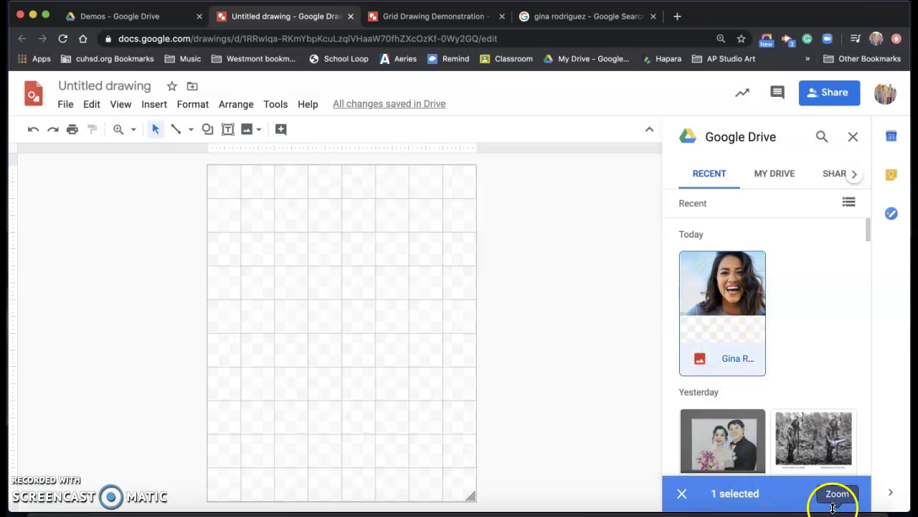
pyautogui.click(833, 495)
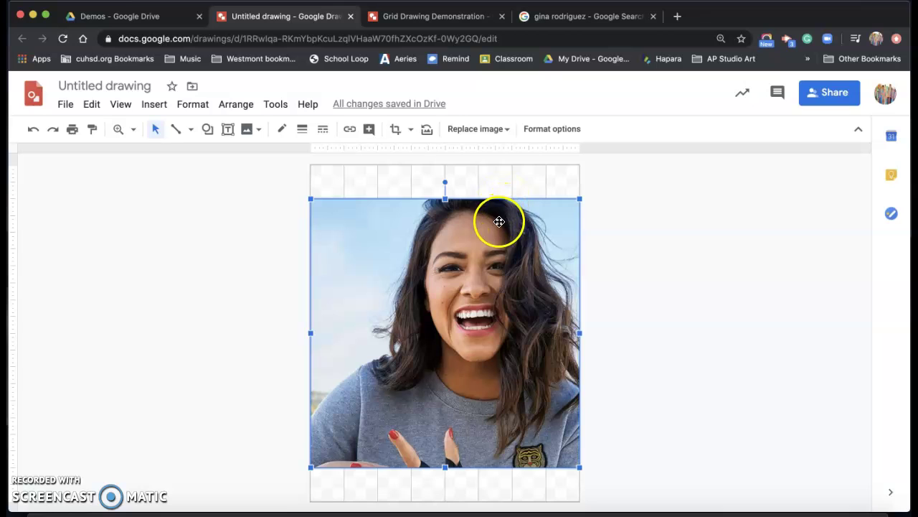
# Reposition the photo and stretch its top edge up to the top of the page.
pyautogui.moveTo(498, 188)
pyautogui.mouseDown()
pyautogui.moveTo(498, 180)
pyautogui.moveTo(498, 189)
pyautogui.mouseUp()
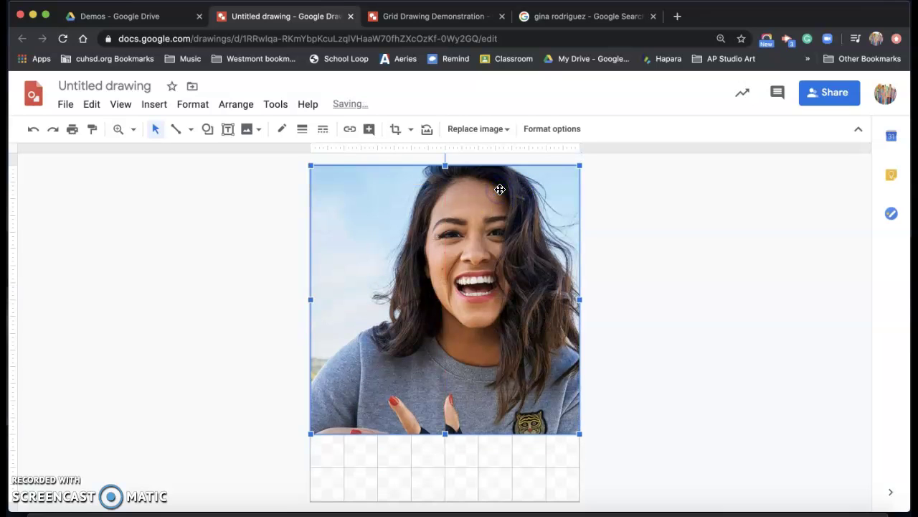
pyautogui.hotkey('ctrl', 'z')
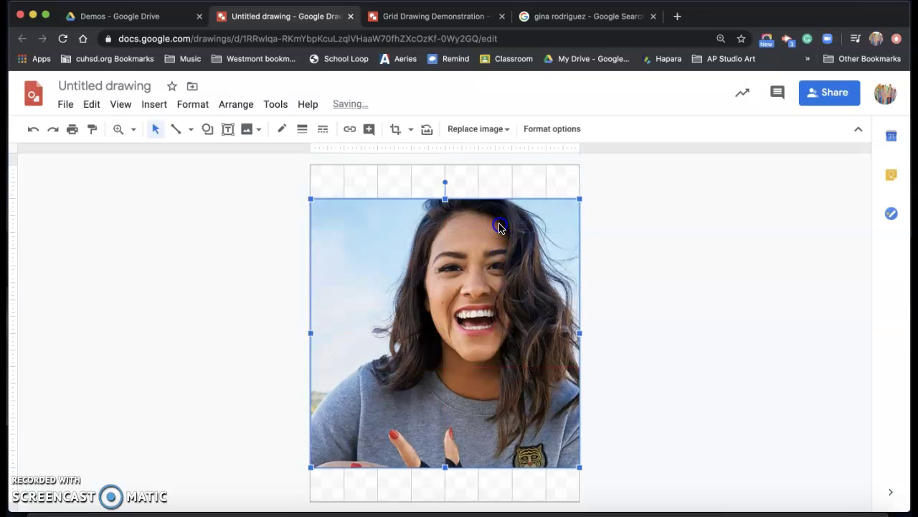
pyautogui.hotkey('ctrl', 'z')
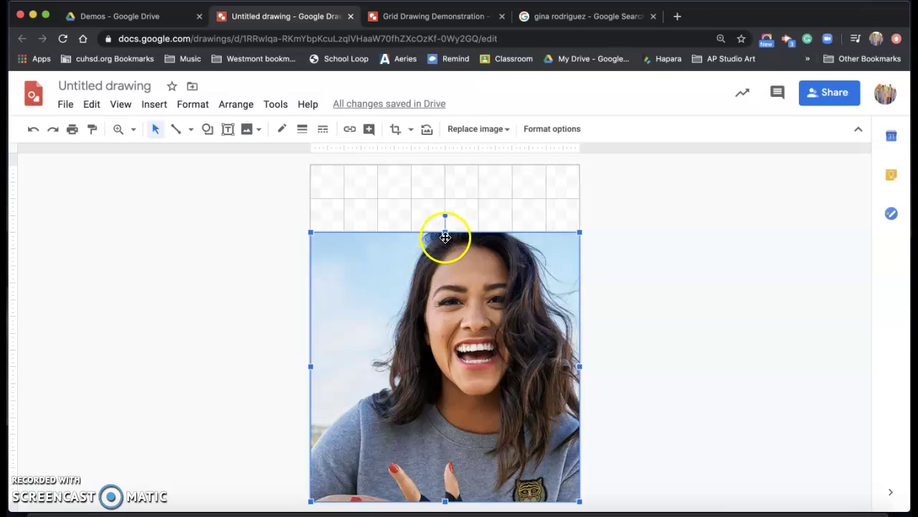
pyautogui.moveTo(444, 232); pyautogui.dragTo(452, 166)
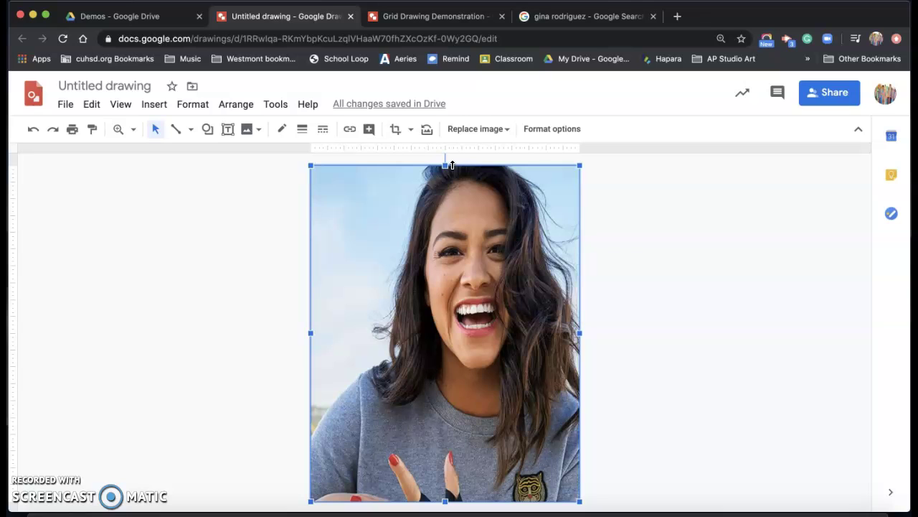
# Undo the stretch and enlarge the photo proportionally from its top-left corner to the page top.
pyautogui.press('super+z')
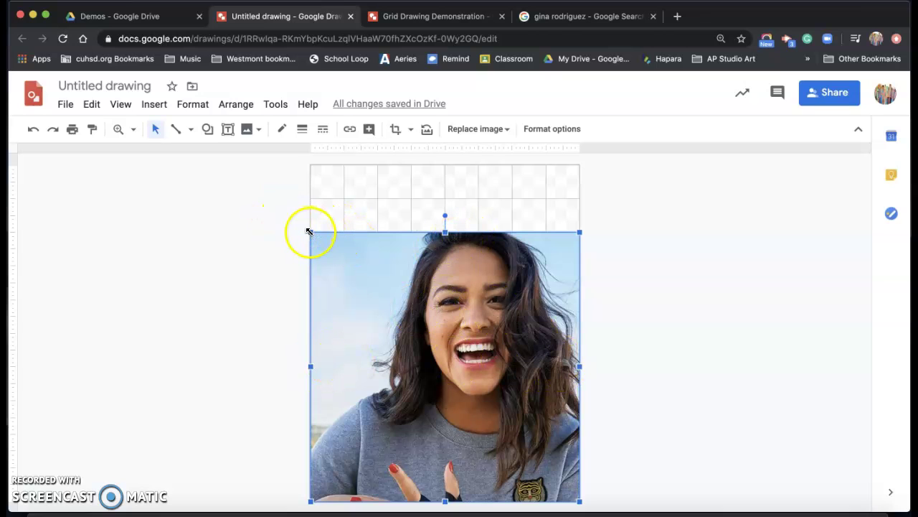
pyautogui.click(310, 232)
pyautogui.moveTo(310, 233); pyautogui.dragTo(242, 164)
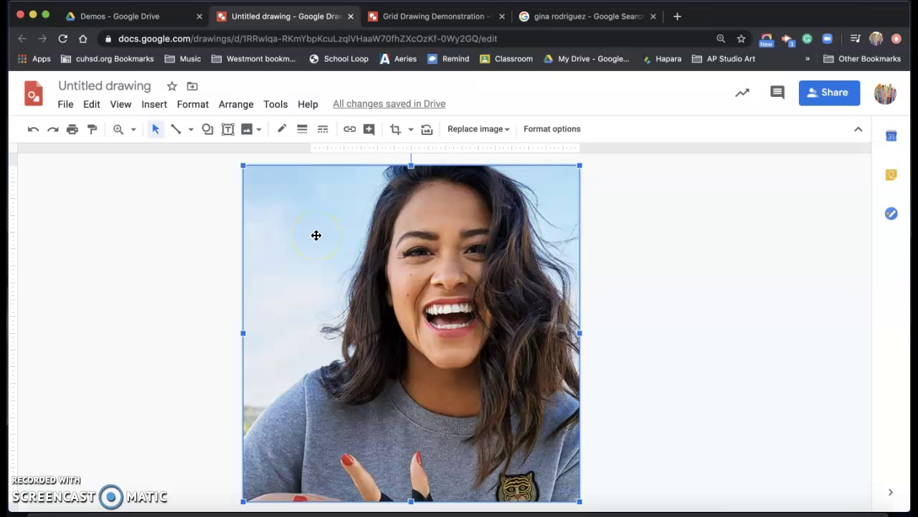
# Set the photo's transparency to about 50% under Format options > Adjustments.
pyautogui.click(537, 128)
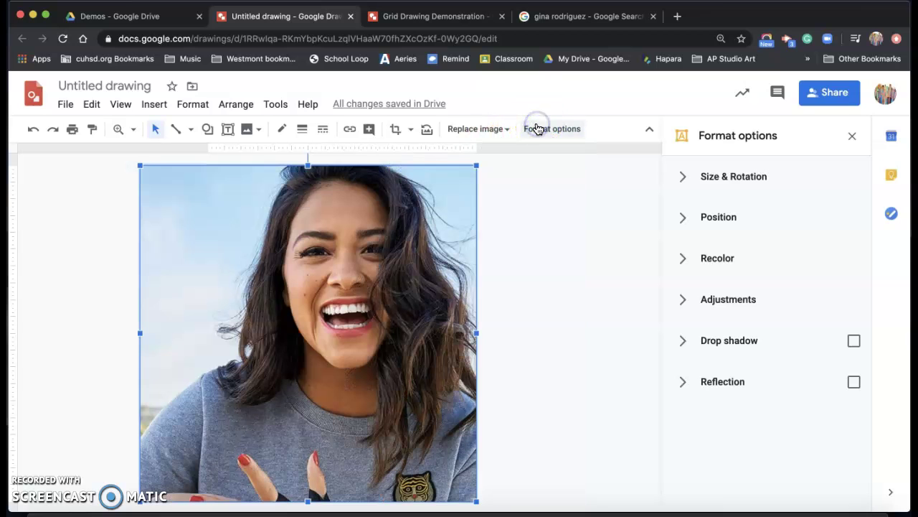
pyautogui.click(696, 300)
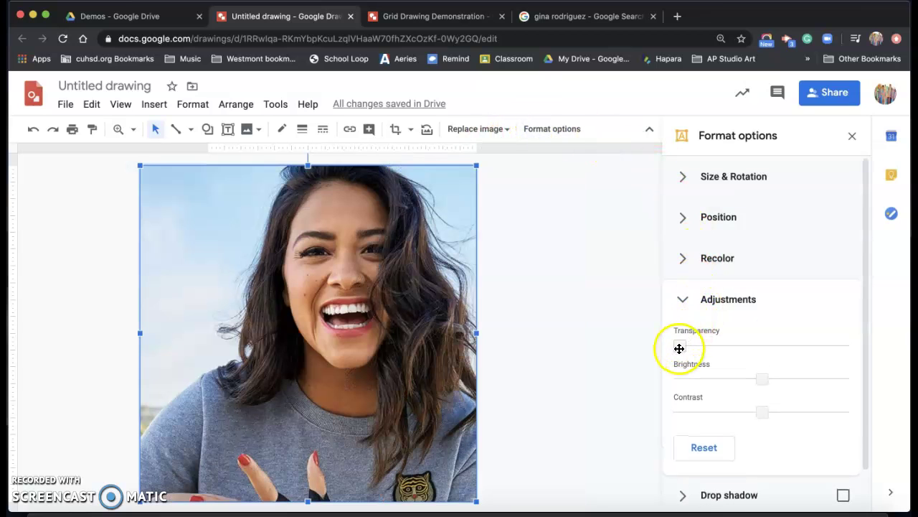
pyautogui.click(682, 348)
pyautogui.moveTo(681, 348); pyautogui.dragTo(761, 346)
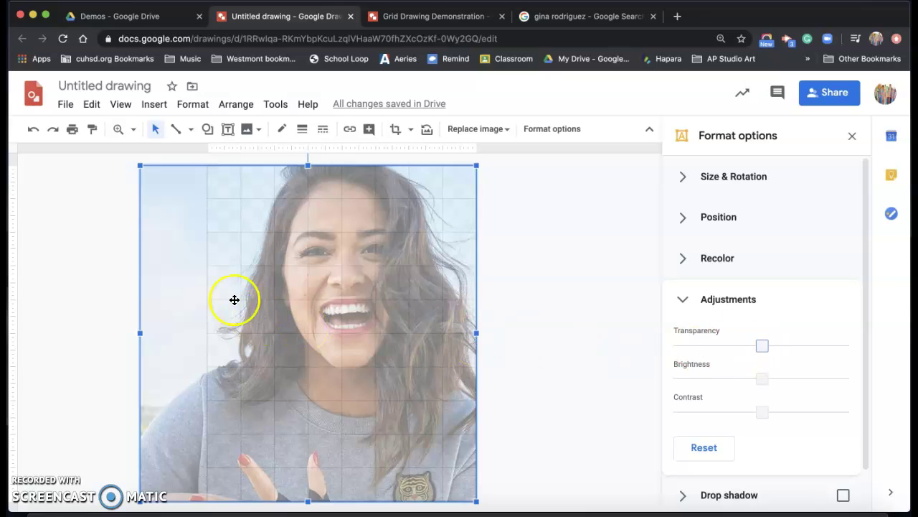
# Fine-tune the photo's horizontal position with small left and right arrow-key nudges.
pyautogui.click(172, 241)
pyautogui.press('Right')
pyautogui.press('Right')
pyautogui.press('Right')
pyautogui.press('Right')
pyautogui.press('Right')
pyautogui.press('Right')
pyautogui.press('Right')
pyautogui.press('Left')
pyautogui.press('Left')
pyautogui.press('Left')
pyautogui.press('Left')
pyautogui.press('Right')
pyautogui.press('Right')
pyautogui.press('Right')
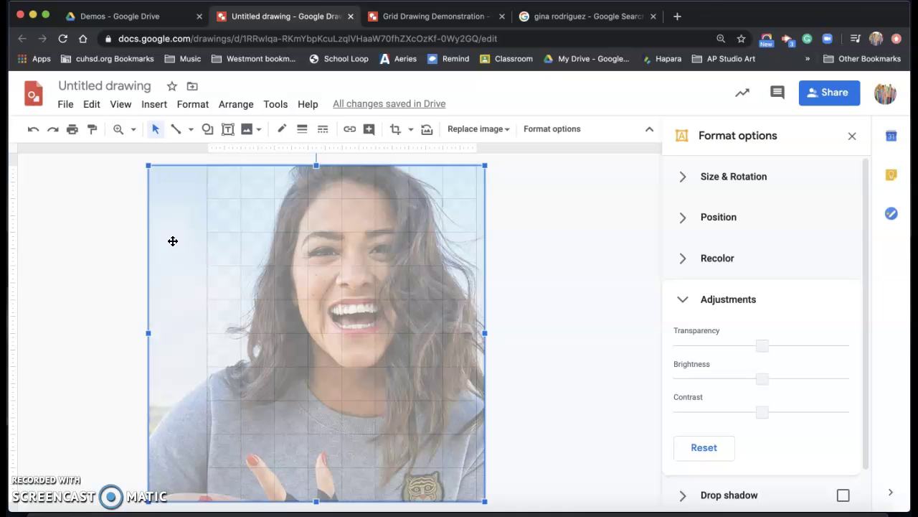
pyautogui.press('Right')
pyautogui.press('Right')
pyautogui.press('Right')
pyautogui.press('Right')
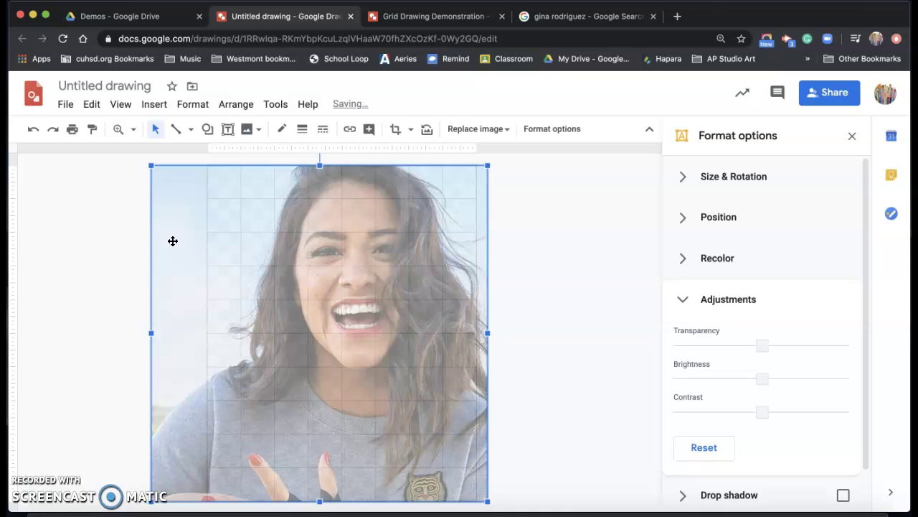
pyautogui.press('Left')
pyautogui.press('Left')
pyautogui.press('Left')
pyautogui.press('Left')
pyautogui.press('Left')
pyautogui.press('Left')
pyautogui.press('Left')
pyautogui.press('Left')
pyautogui.press('Left')
pyautogui.press('Left')
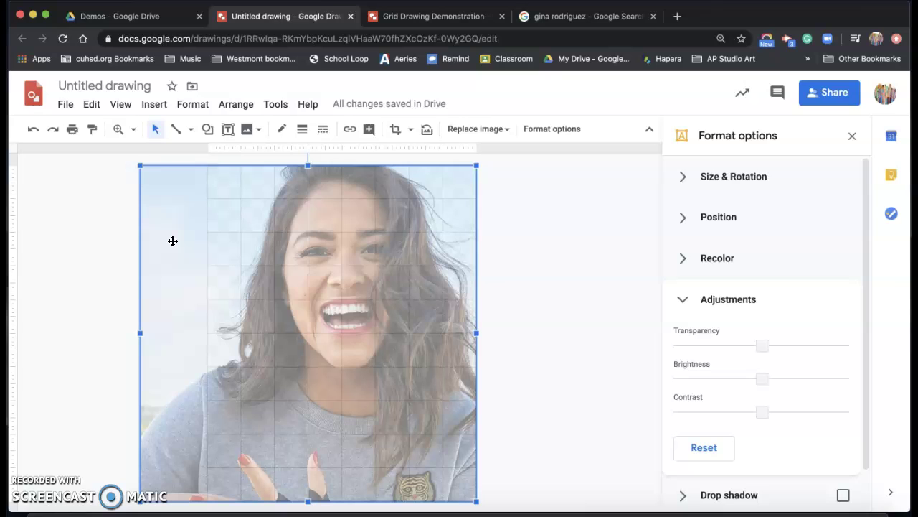
pyautogui.press('Right')
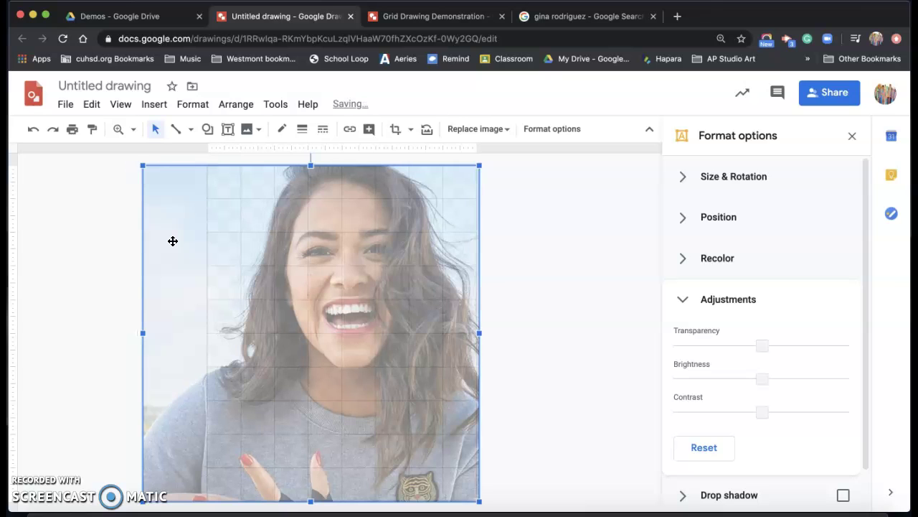
pyautogui.press('Left')
pyautogui.press('Left')
pyautogui.press('Right')
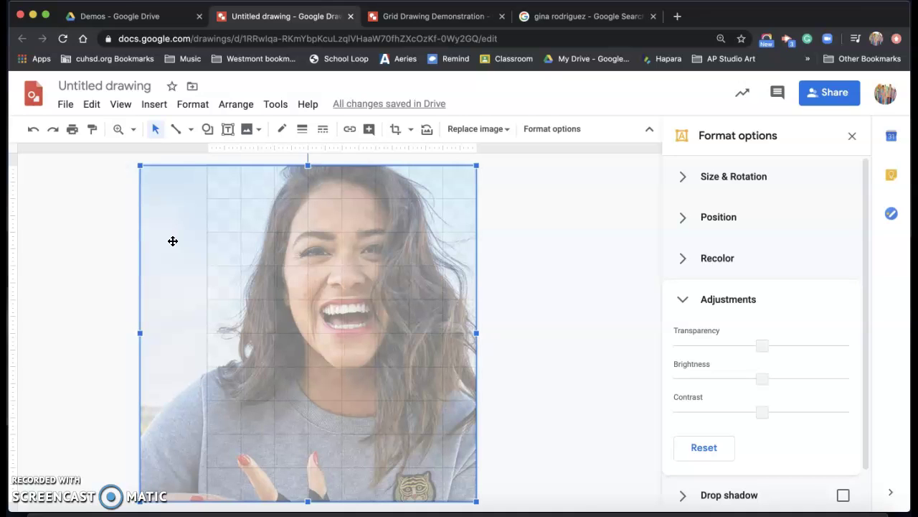
pyautogui.press('Right')
pyautogui.press('Right')
pyautogui.press('Right')
pyautogui.press('Right')
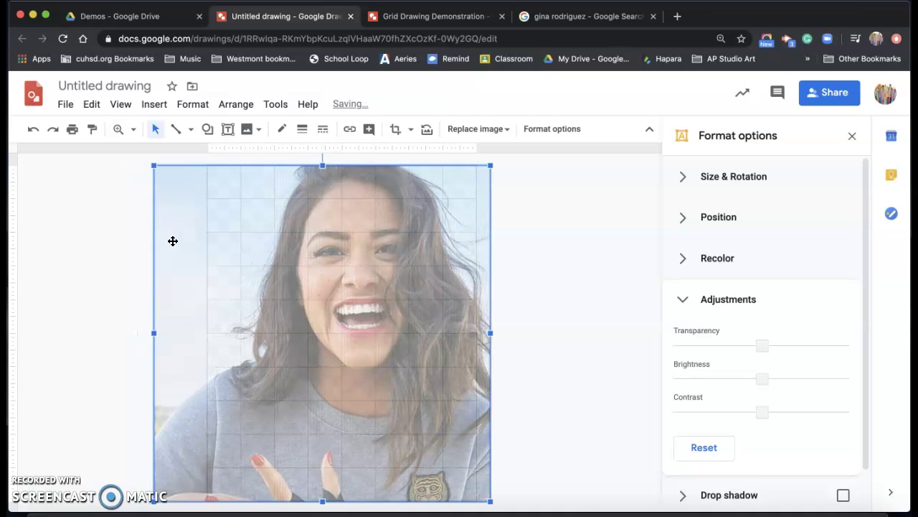
pyautogui.press('Left')
pyautogui.press('Left')
pyautogui.press('Left')
pyautogui.press('Left')
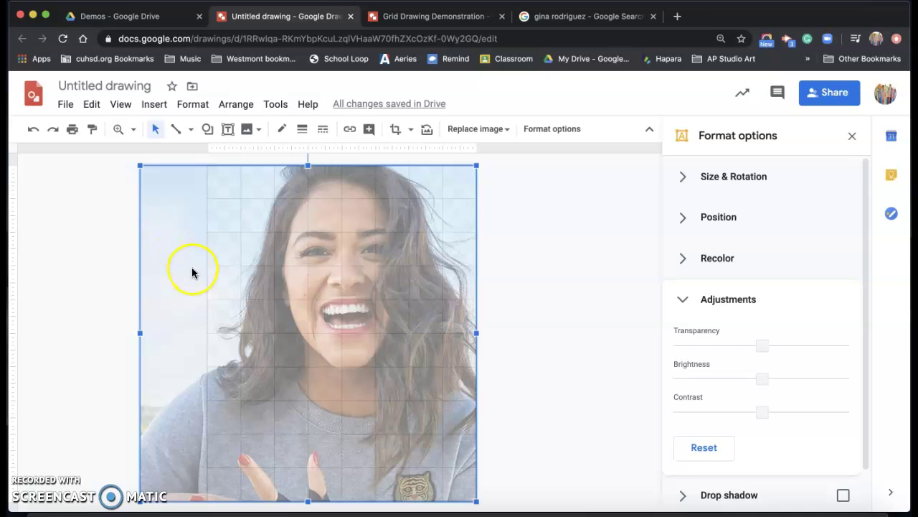
# Crop the photo's left side in to the page's left edge and apply the crop.
pyautogui.click(394, 132)
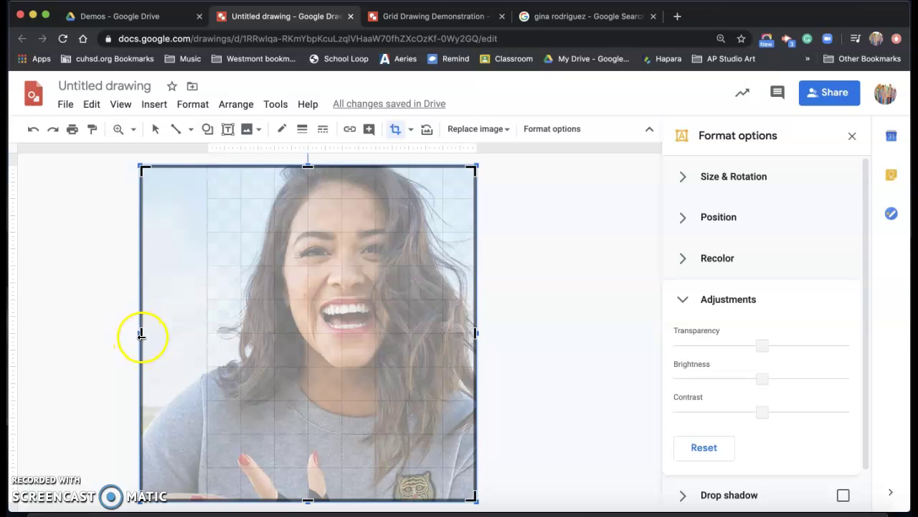
pyautogui.click(142, 336)
pyautogui.moveTo(142, 336); pyautogui.dragTo(206, 333)
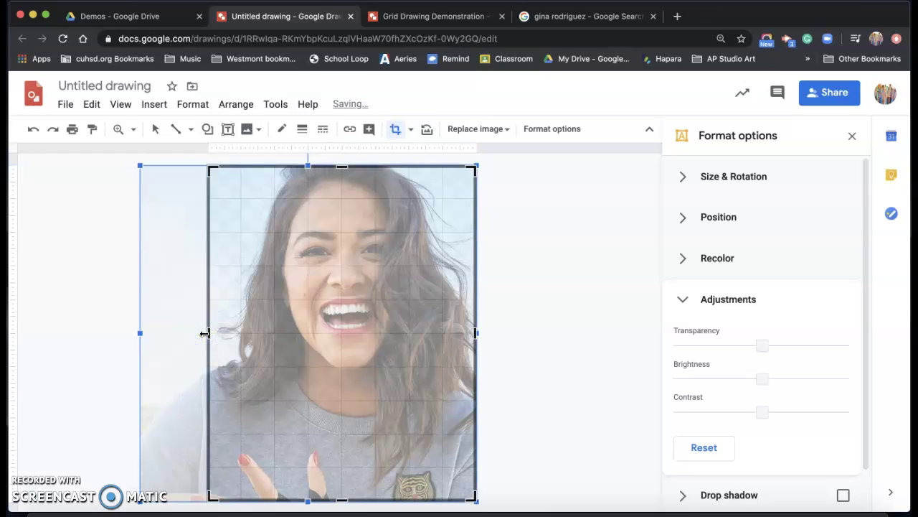
pyautogui.moveTo(140, 349); pyautogui.dragTo(138, 333)
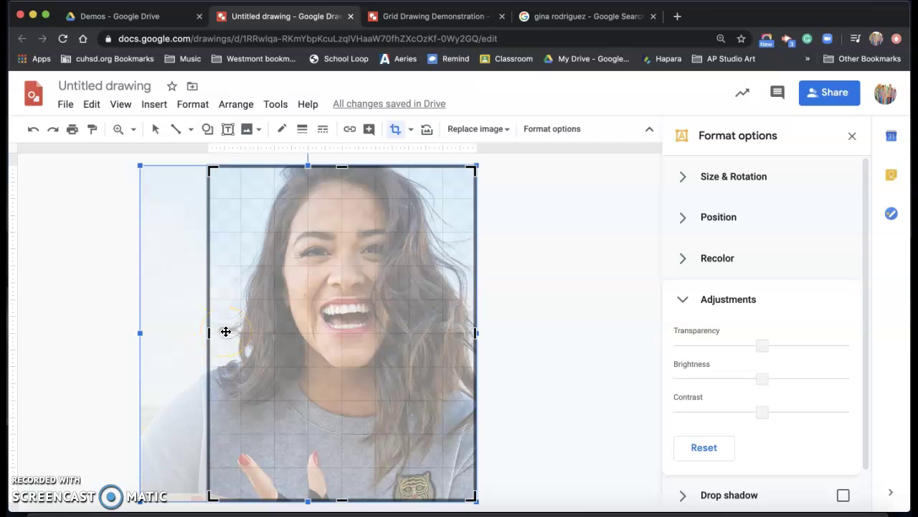
pyautogui.moveTo(226, 331)
pyautogui.mouseDown()
pyautogui.moveTo(344, 312)
pyautogui.moveTo(215, 315)
pyautogui.mouseUp()
pyautogui.click(521, 289)
pyautogui.click(538, 280)
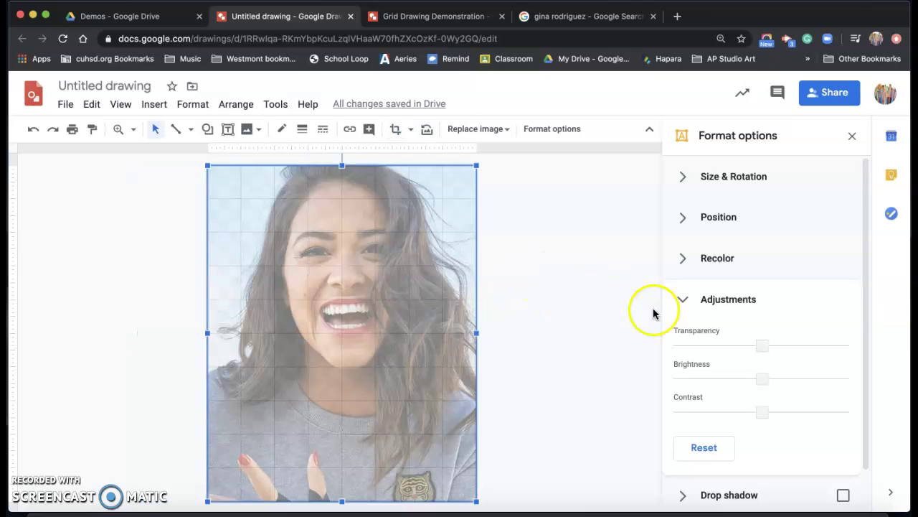
# Set the photo's transparency back to 0 and send it to the back behind the grid.
pyautogui.moveTo(762, 345); pyautogui.dragTo(670, 349)
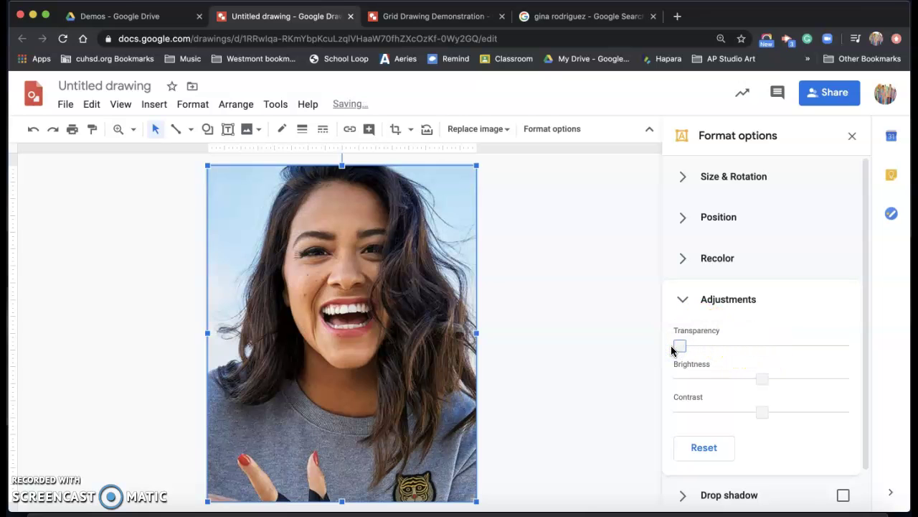
pyautogui.click(853, 141)
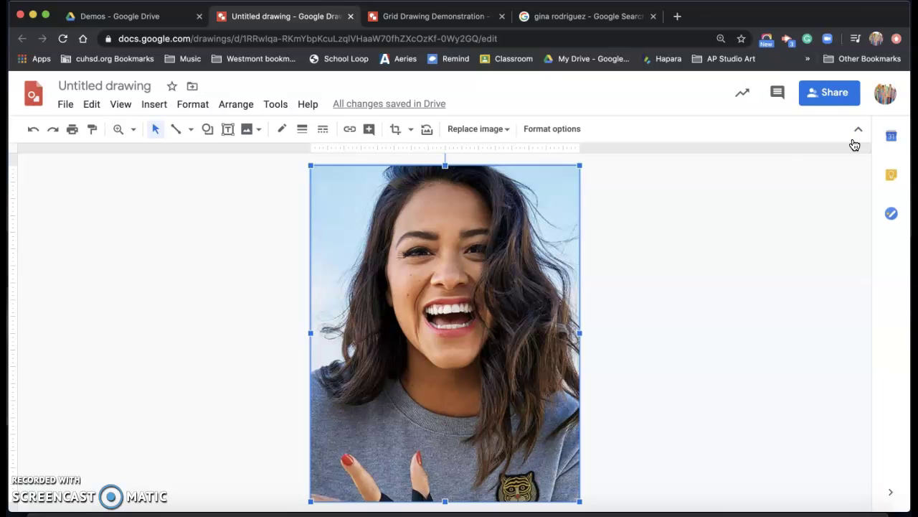
pyautogui.click(241, 106)
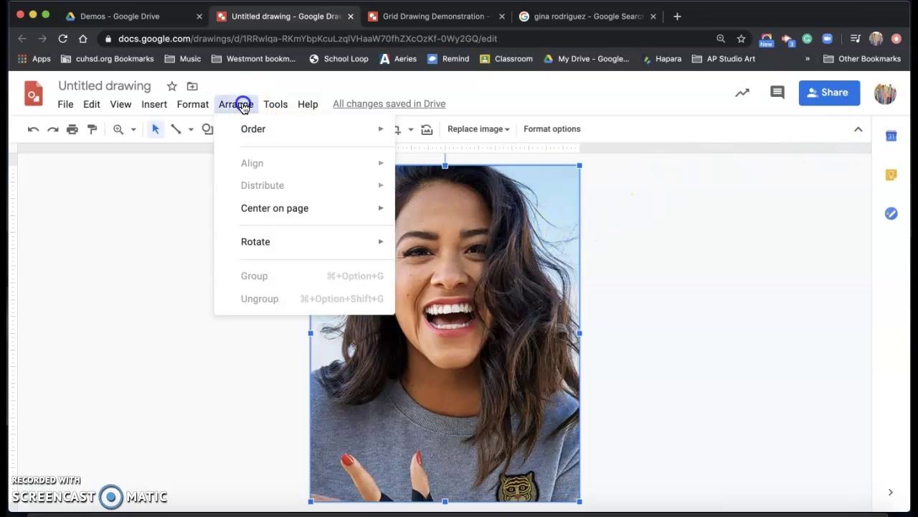
pyautogui.moveTo(251, 134)
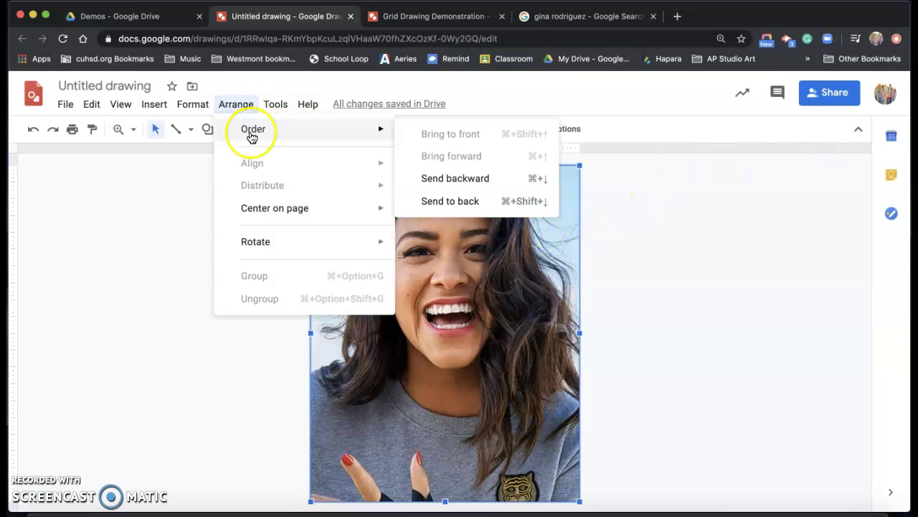
pyautogui.click(452, 203)
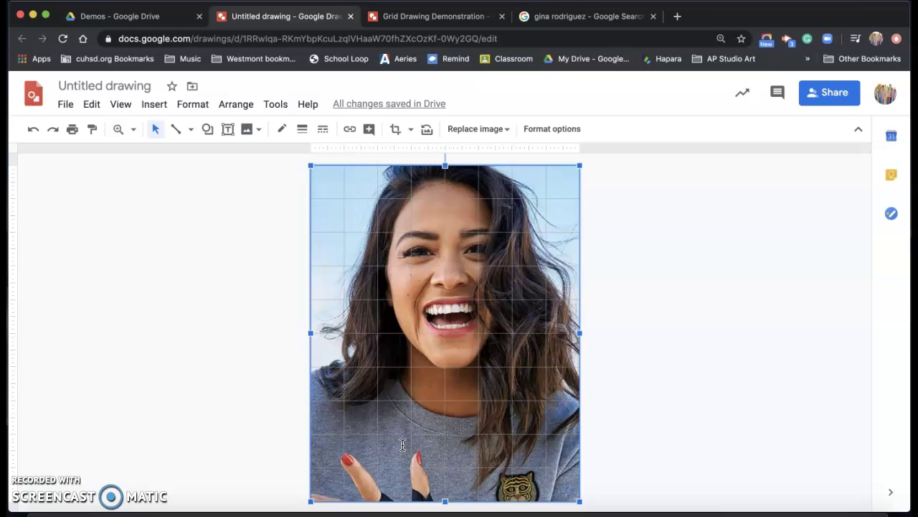
# Select the whole grid and try black, then green, before settling on yellow grid lines.
pyautogui.click(338, 214)
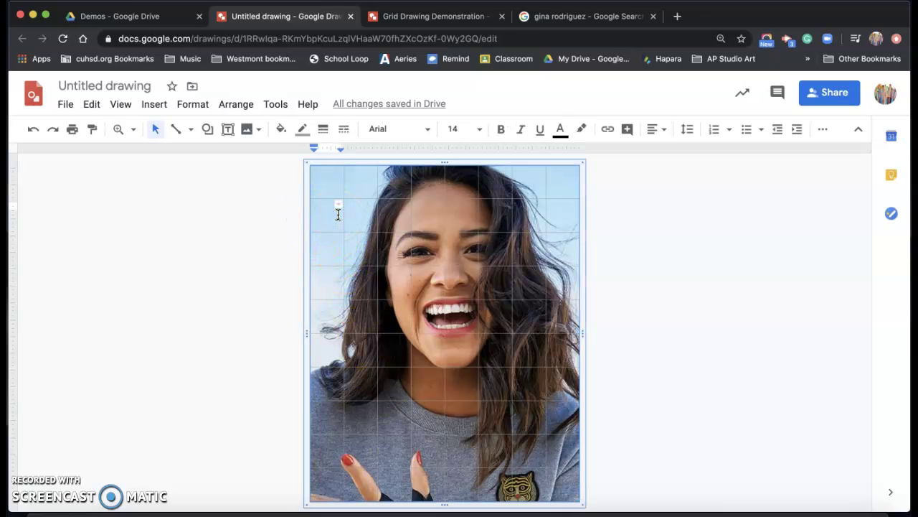
pyautogui.click(307, 186)
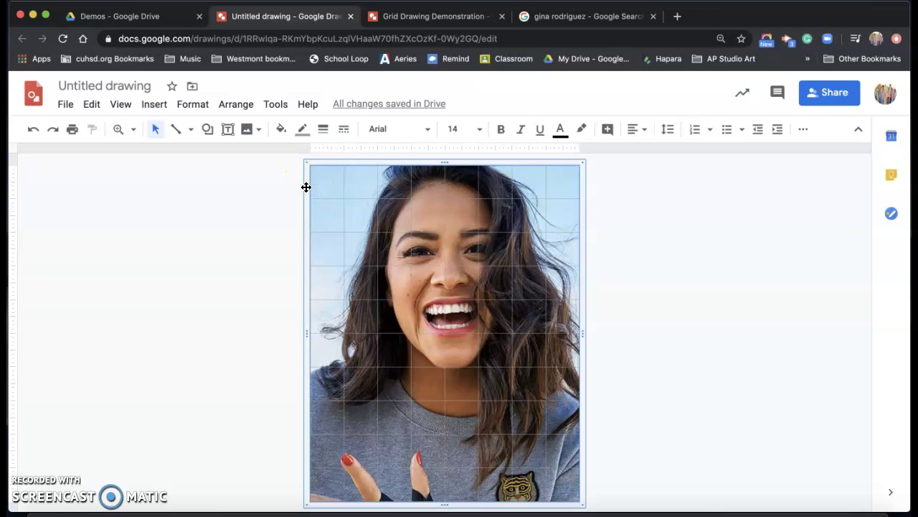
pyautogui.click(303, 137)
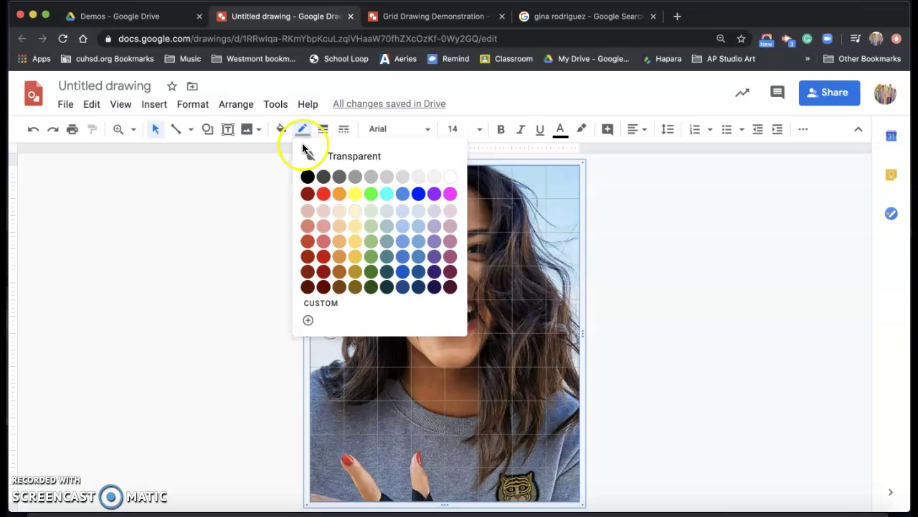
pyautogui.click(307, 176)
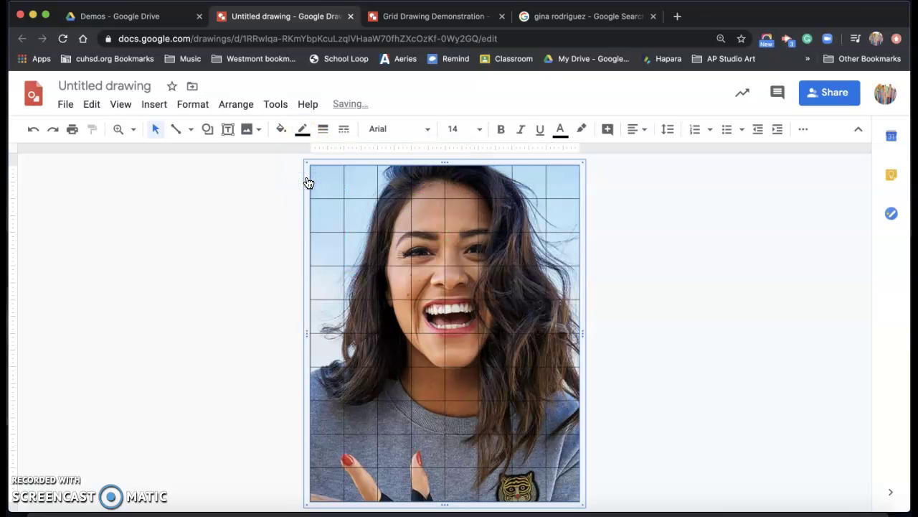
pyautogui.click(302, 131)
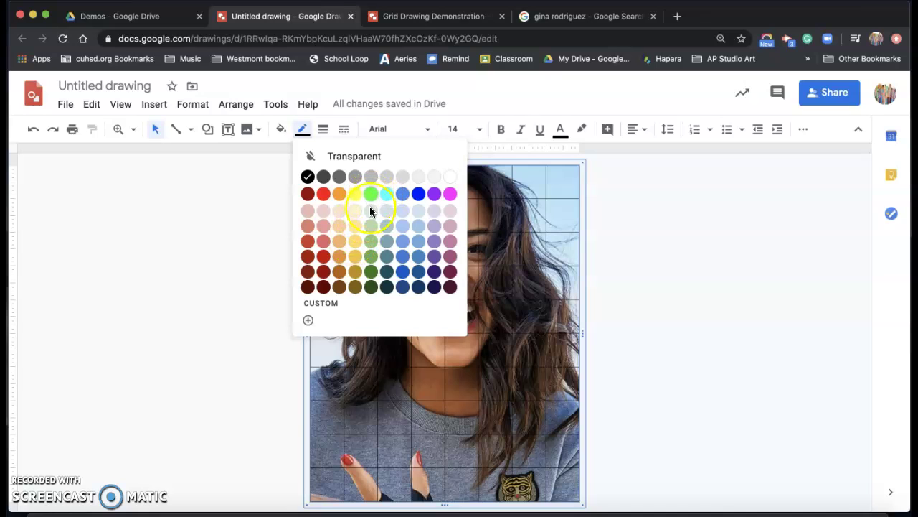
pyautogui.click(370, 258)
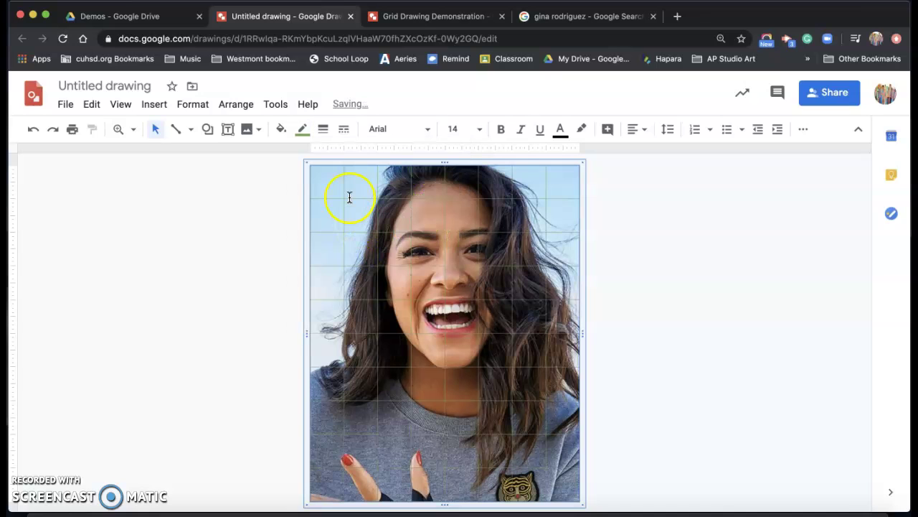
pyautogui.click(302, 131)
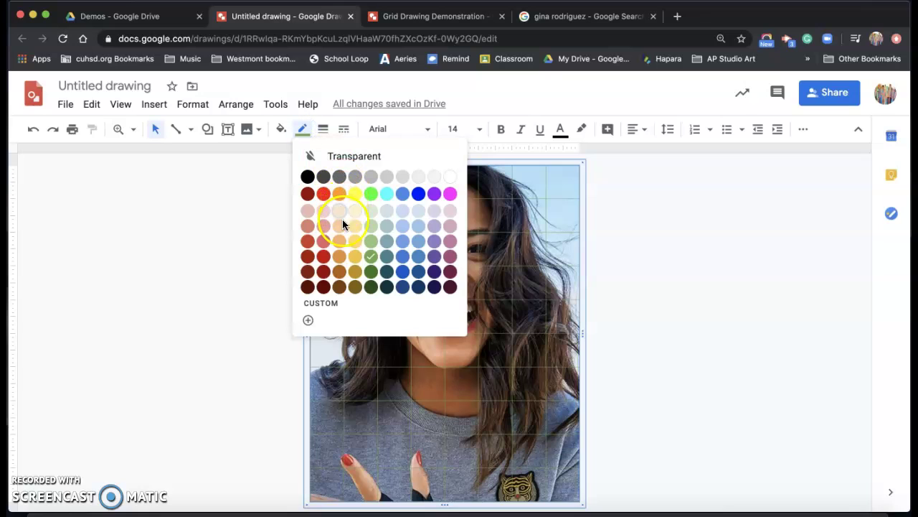
pyautogui.click(343, 257)
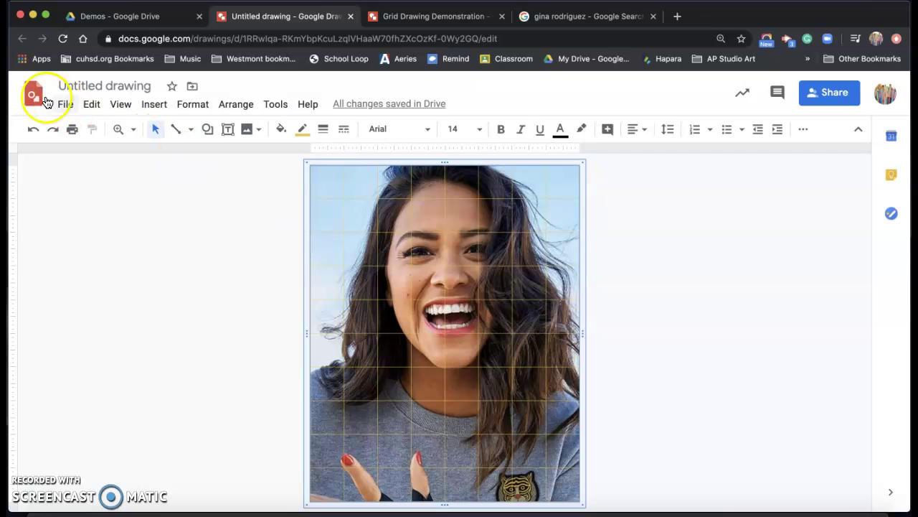
# Change the title from 'Untitled drawing' to 'Portrait drawing project'.
pyautogui.click(85, 85)
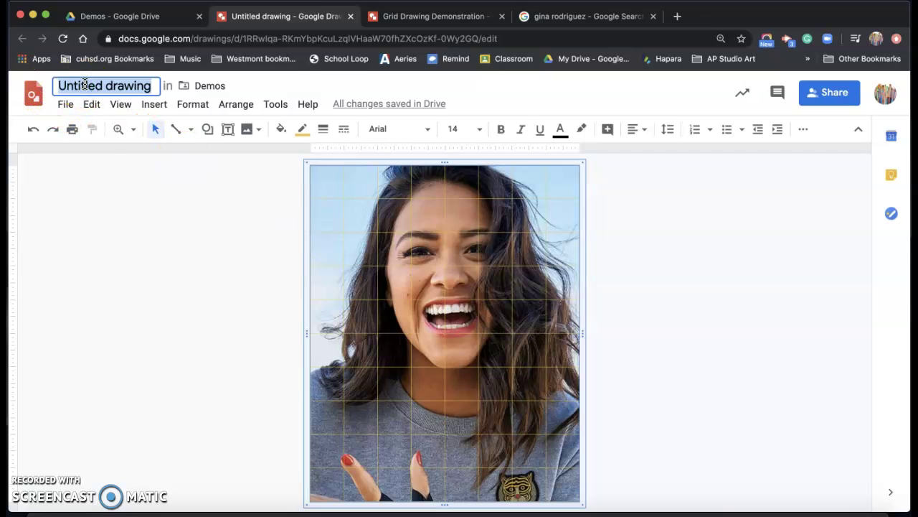
pyautogui.write('Portrait ')
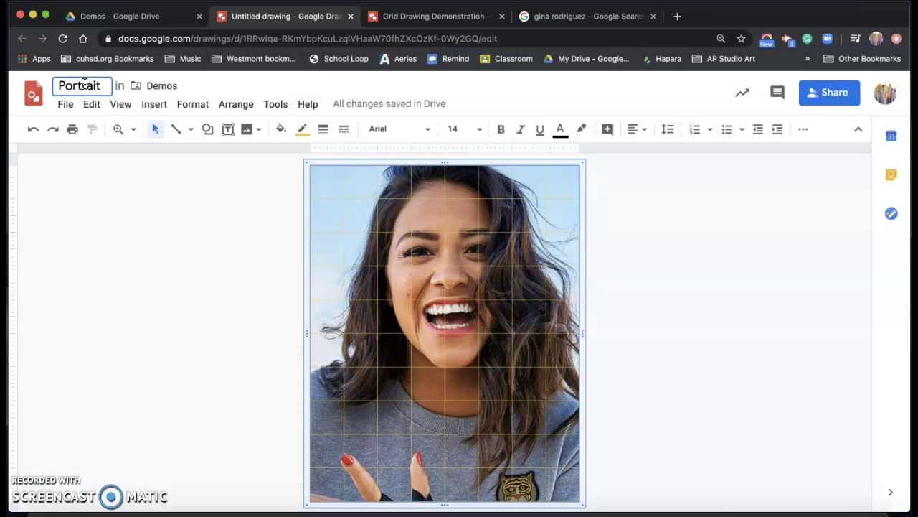
pyautogui.write('drawing')
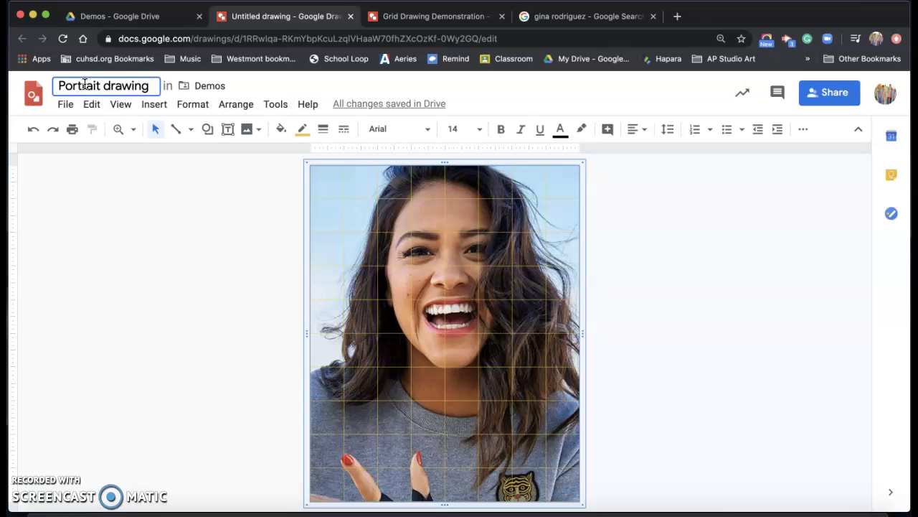
pyautogui.write(' project')
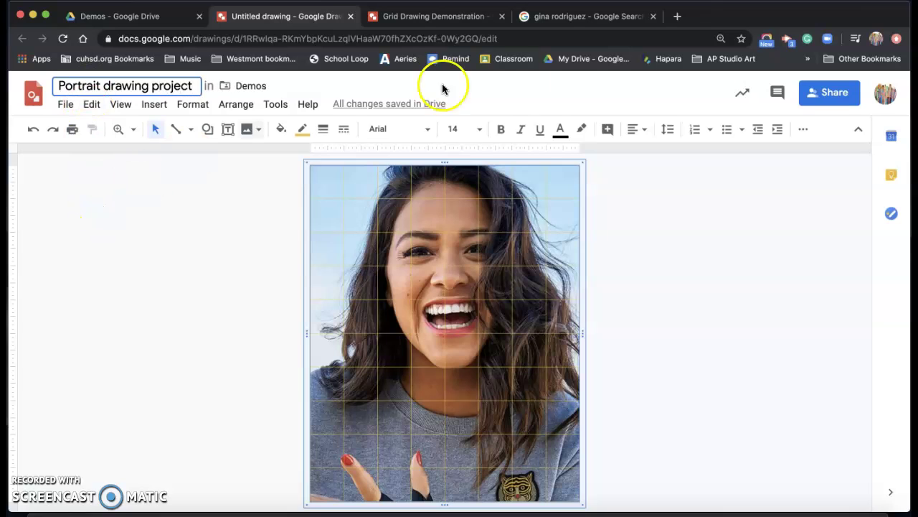
pyautogui.click(773, 188)
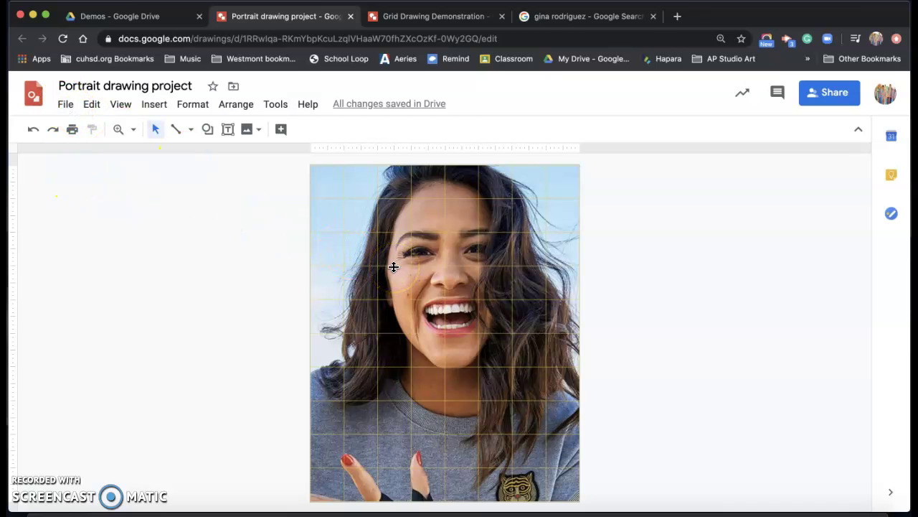
# Download the drawing as a JPEG image (.jpg) and show the recent downloads list.
pyautogui.click(63, 102)
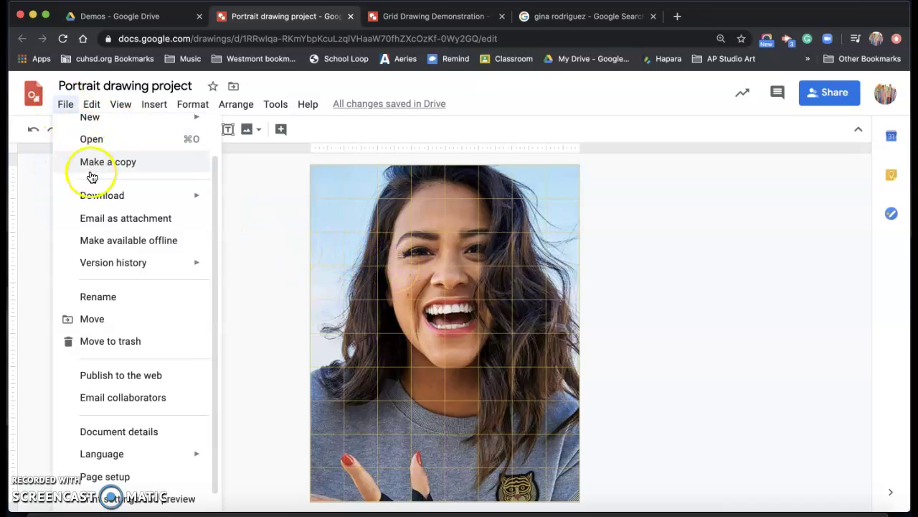
pyautogui.moveTo(100, 201)
pyautogui.click(277, 224)
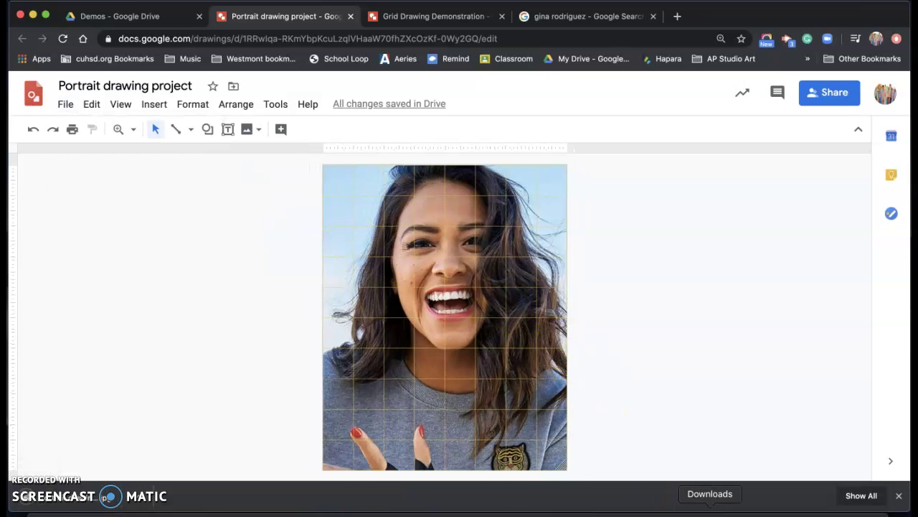
pyautogui.click(711, 503)
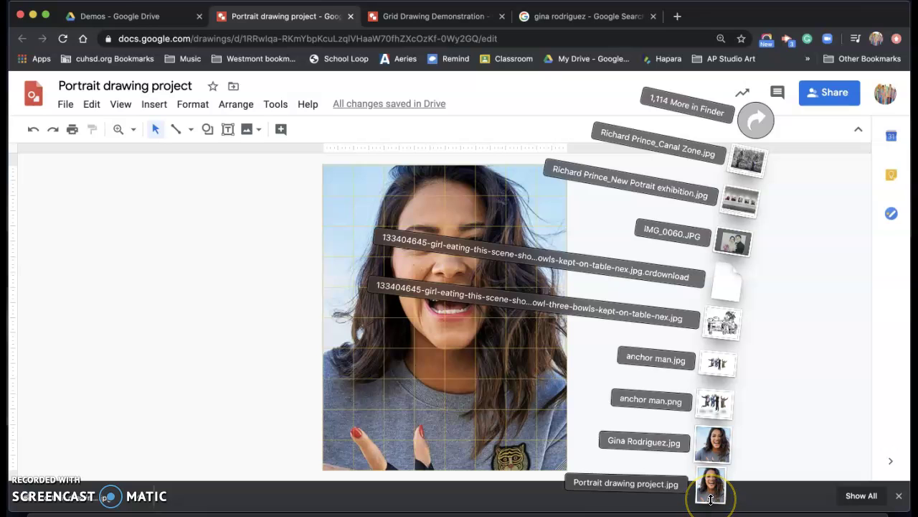
# Open Portrait drawing project.jpg in Preview, moving the window to the top and widening it.
pyautogui.click(711, 495)
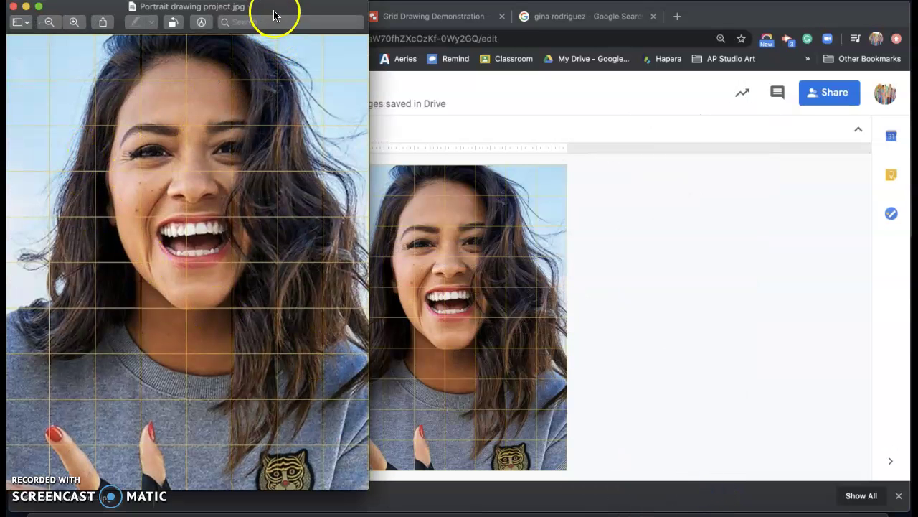
pyautogui.moveTo(273, 7); pyautogui.dragTo(528, 31)
pyautogui.click(292, 38)
pyautogui.moveTo(308, 31); pyautogui.dragTo(310, 6)
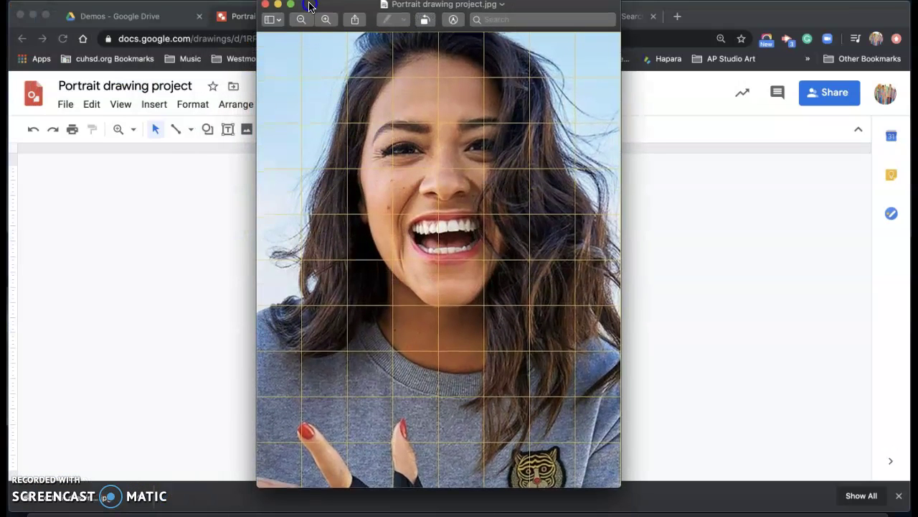
pyautogui.moveTo(621, 180); pyautogui.dragTo(901, 208)
pyautogui.scroll(3, 569, 236)
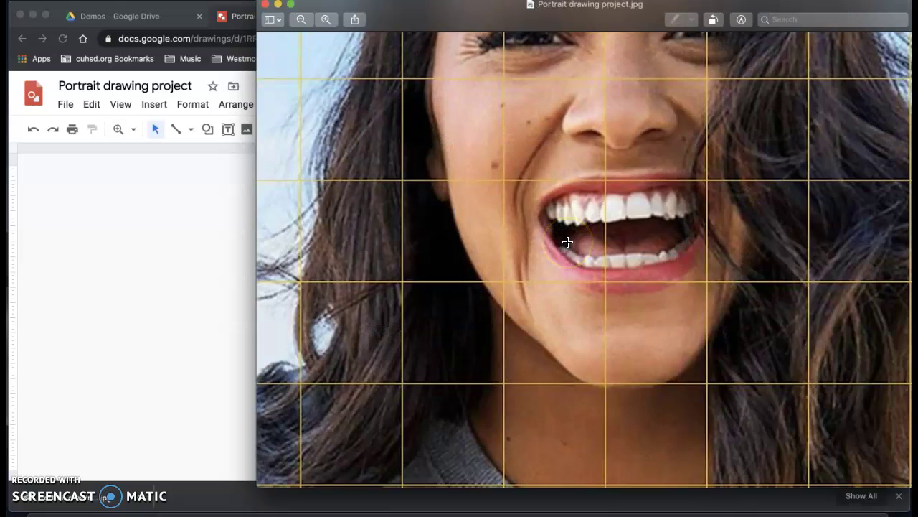
pyautogui.scroll(-5, 577, 242)
# Delete the stray line drawn near the mouth, then close Preview.
pyautogui.moveTo(538, 224); pyautogui.dragTo(574, 224)
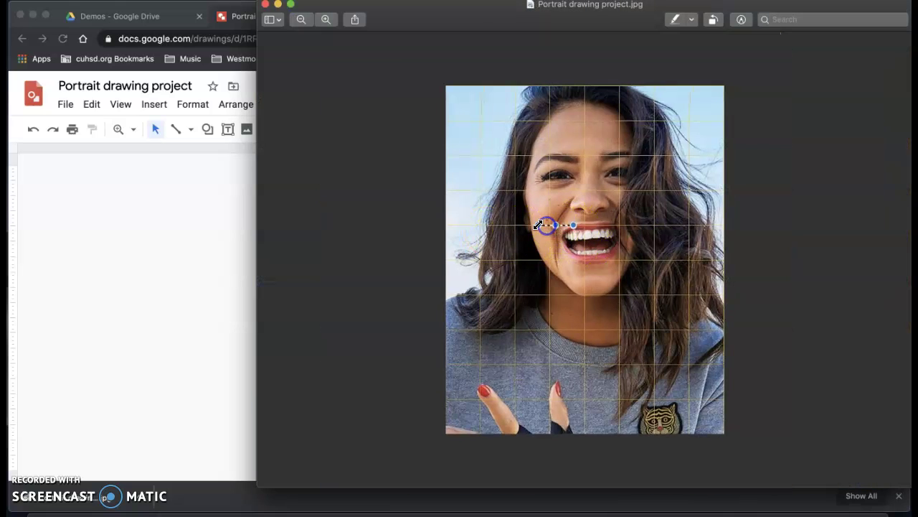
pyautogui.press('Delete')
pyautogui.click(266, 6)
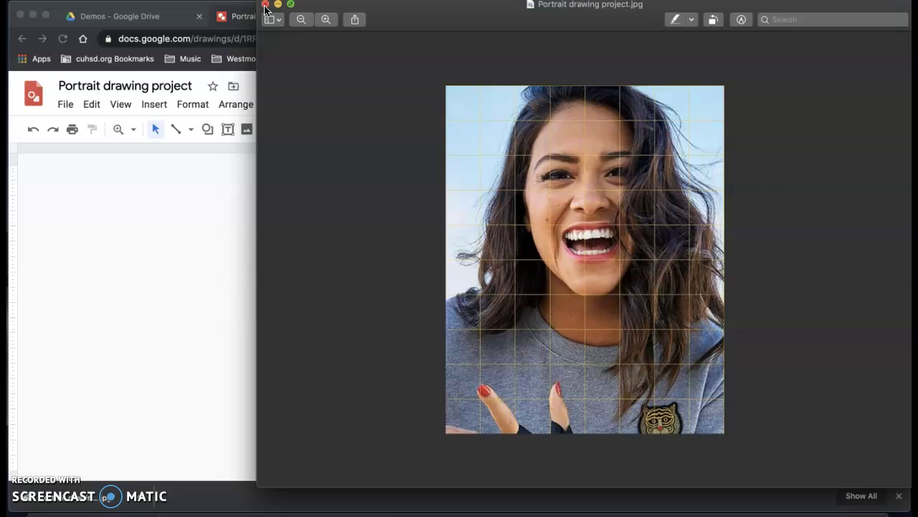
pyautogui.click(265, 5)
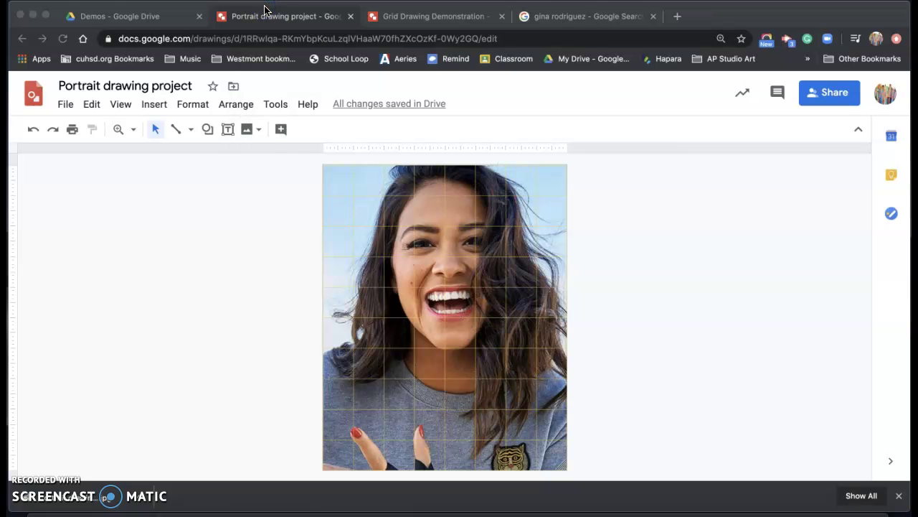